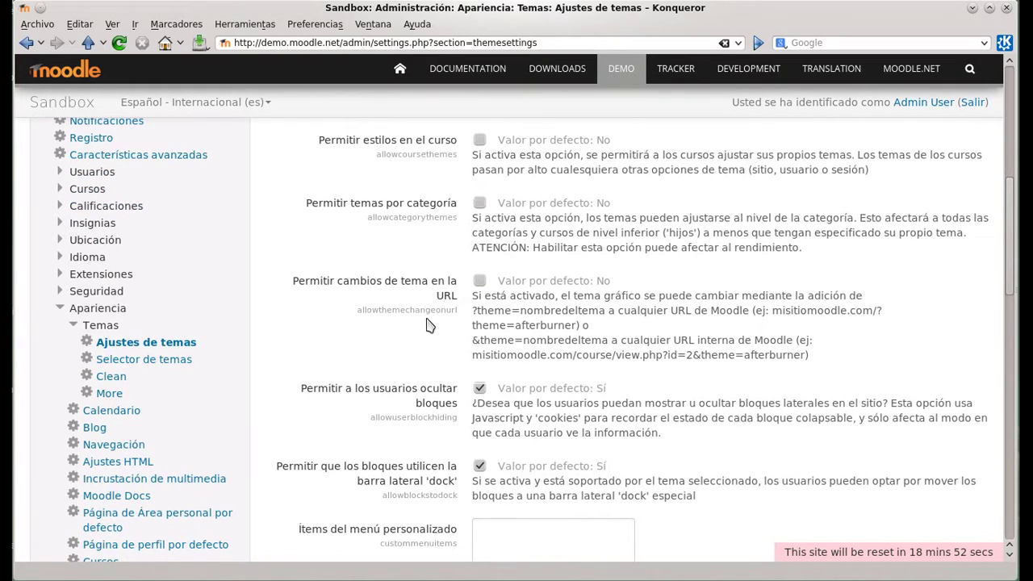
Step: Look through the theme settings, from URL theme changes and block options to custom menu items and device detection expressions
scroll(428, 324, down, 3)
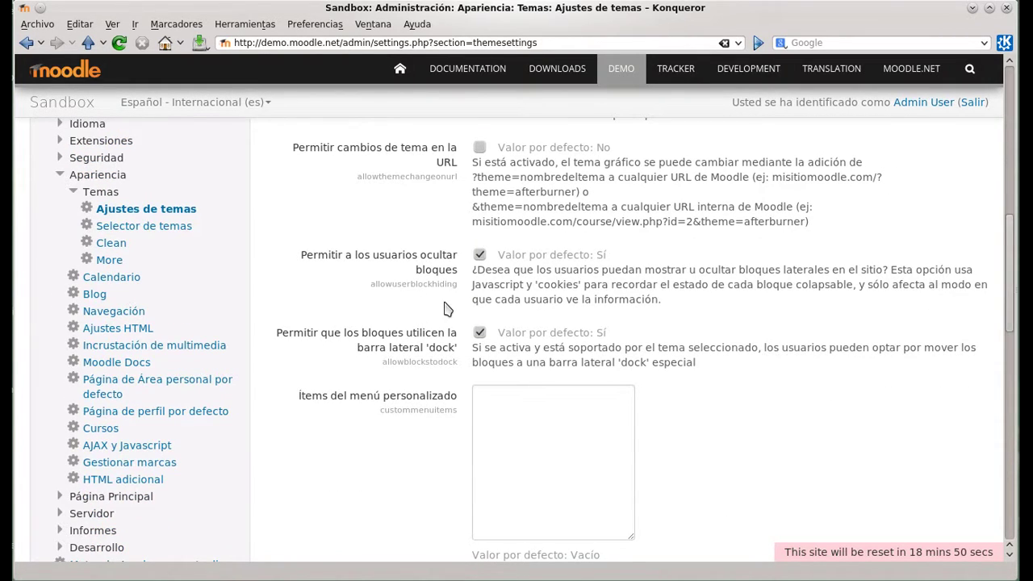
scroll(448, 309, down, 2)
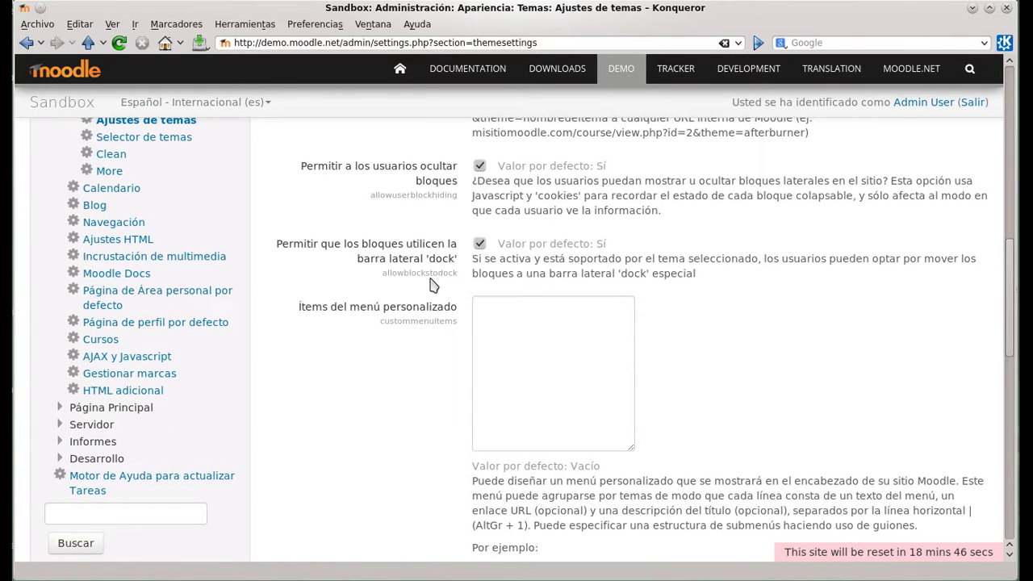
scroll(432, 285, down, 1)
scroll(450, 325, down, 6)
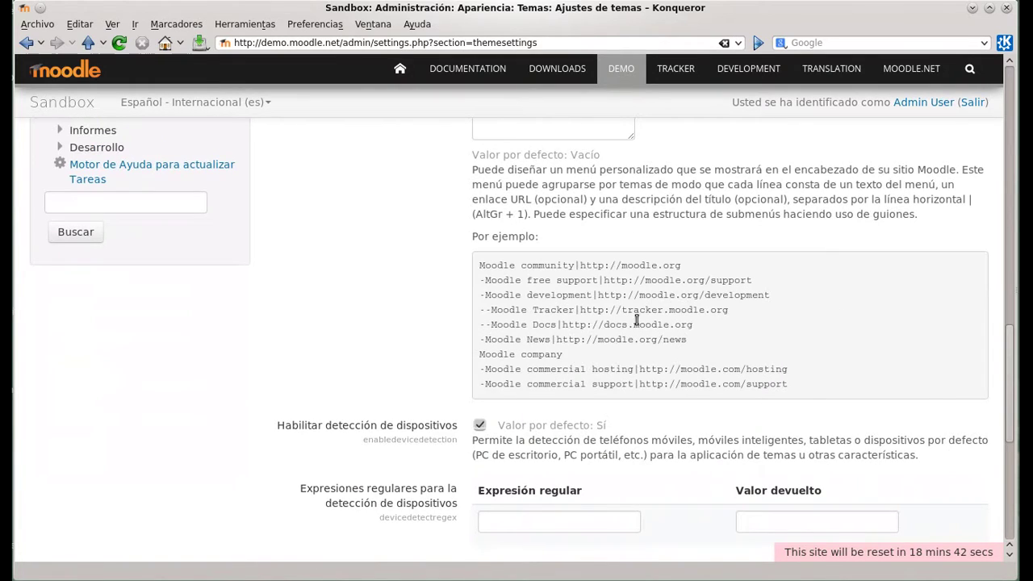
scroll(456, 325, down, 3)
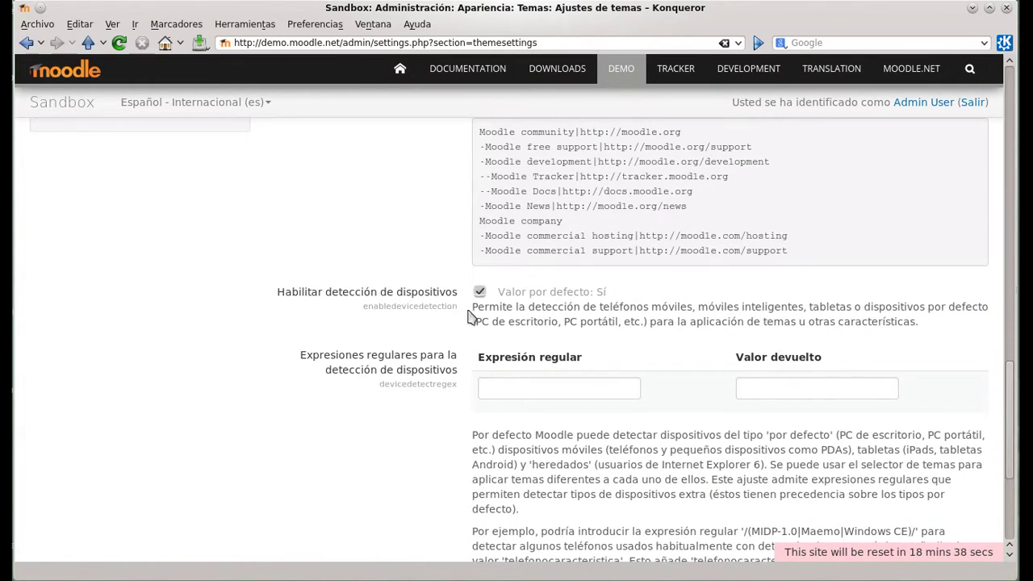
scroll(457, 323, down, 3)
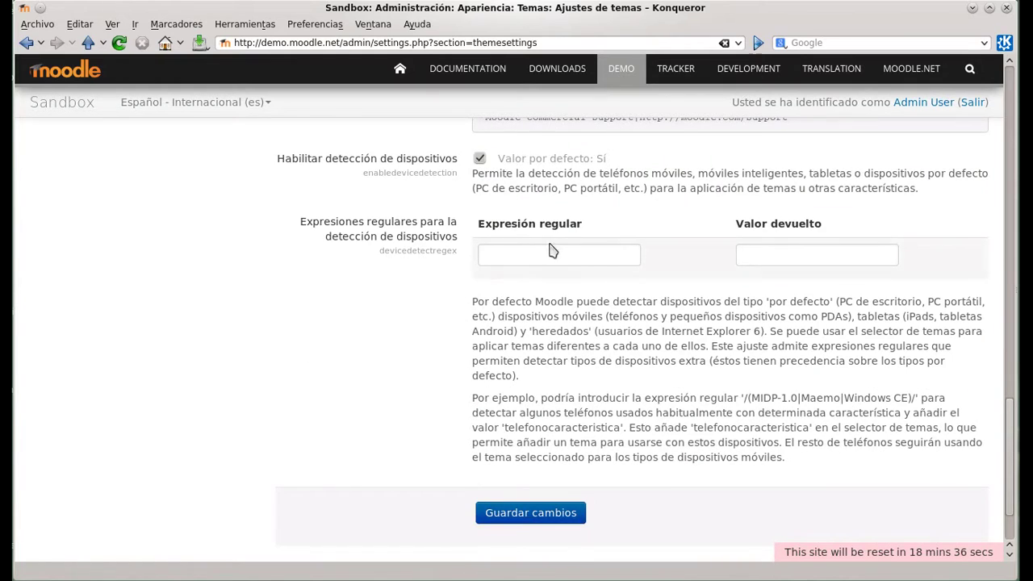
click(765, 253)
click(594, 262)
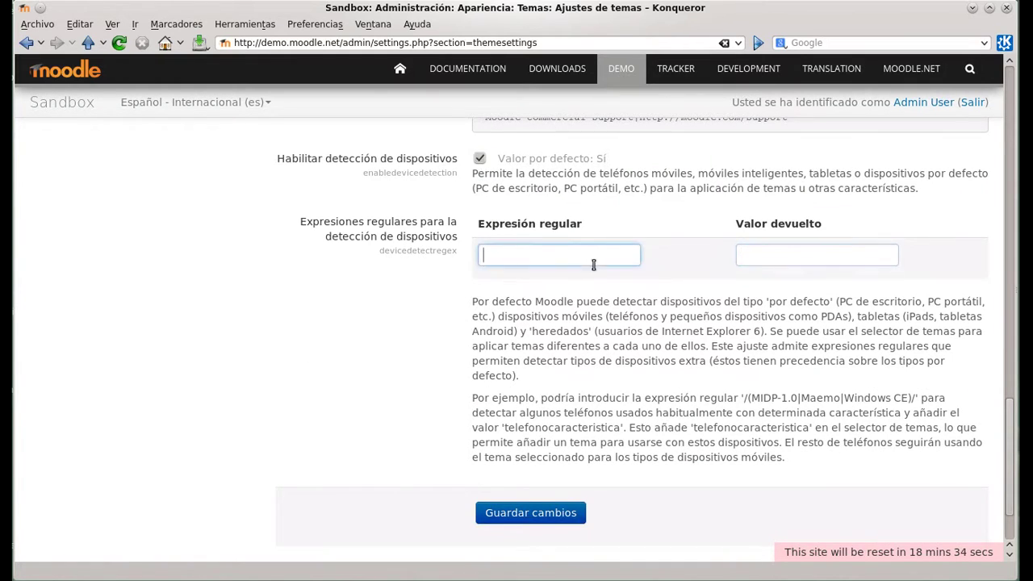
scroll(395, 286, down, 2)
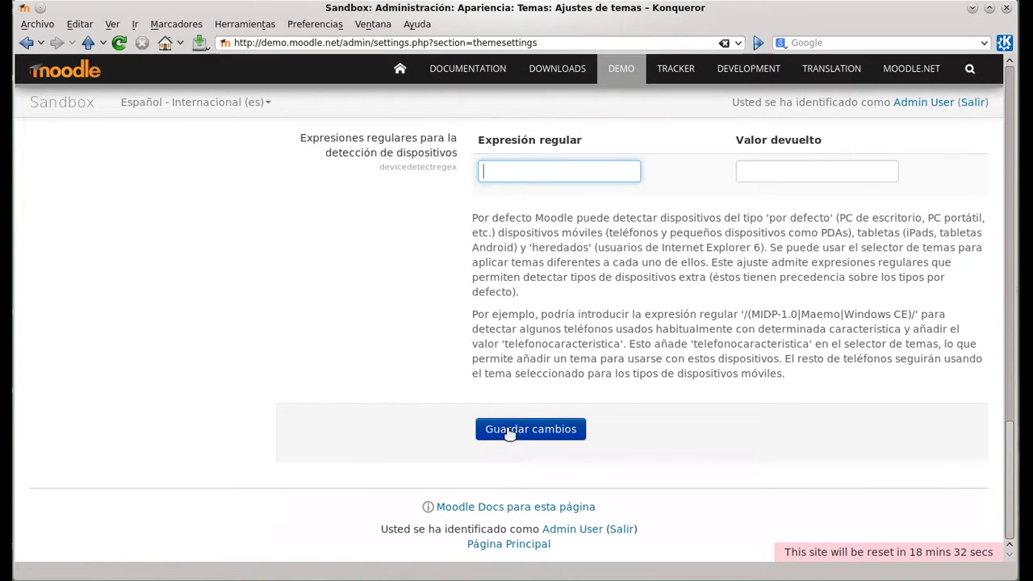
Step: Open the theme selector and review the theme assignments for the Default, Legacy, Mobile and Tablet device types
scroll(452, 404, up, 18)
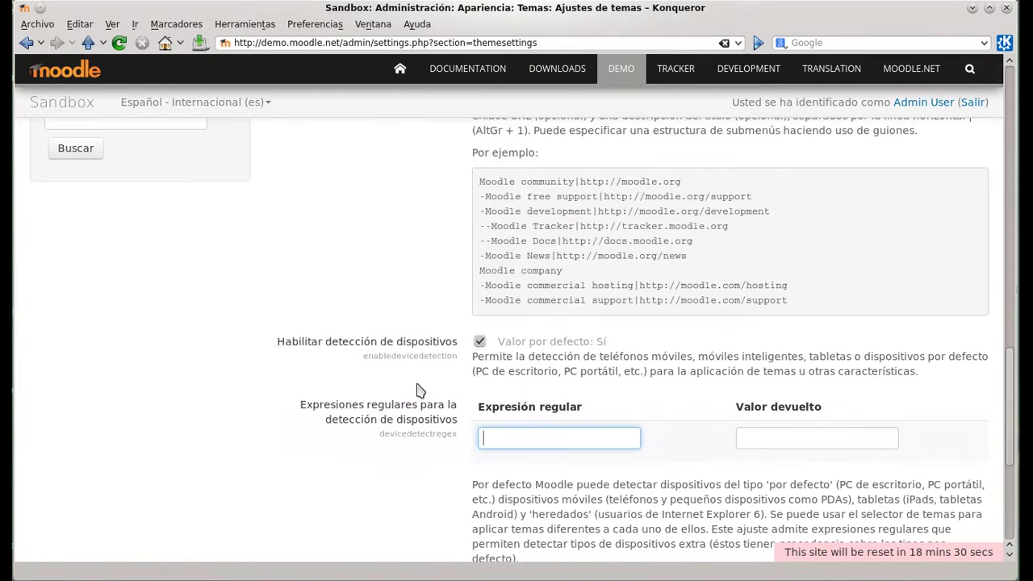
scroll(417, 391, up, 2)
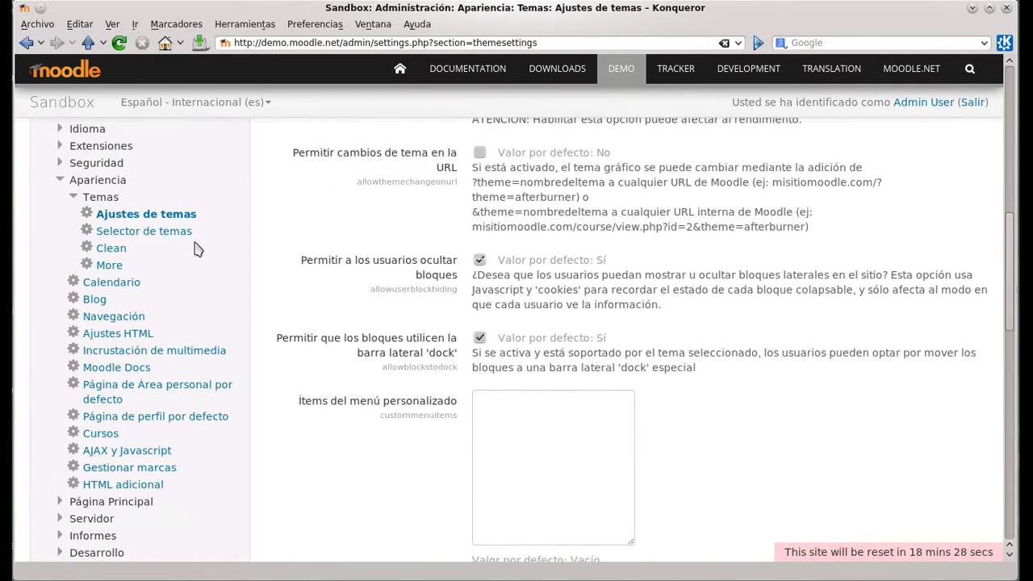
click(184, 233)
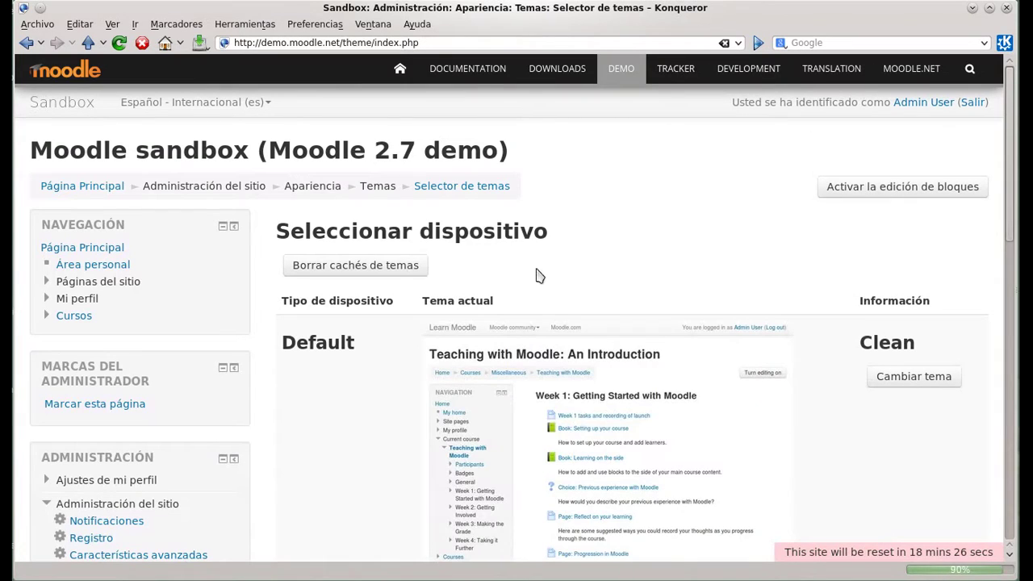
scroll(751, 266, down, 1)
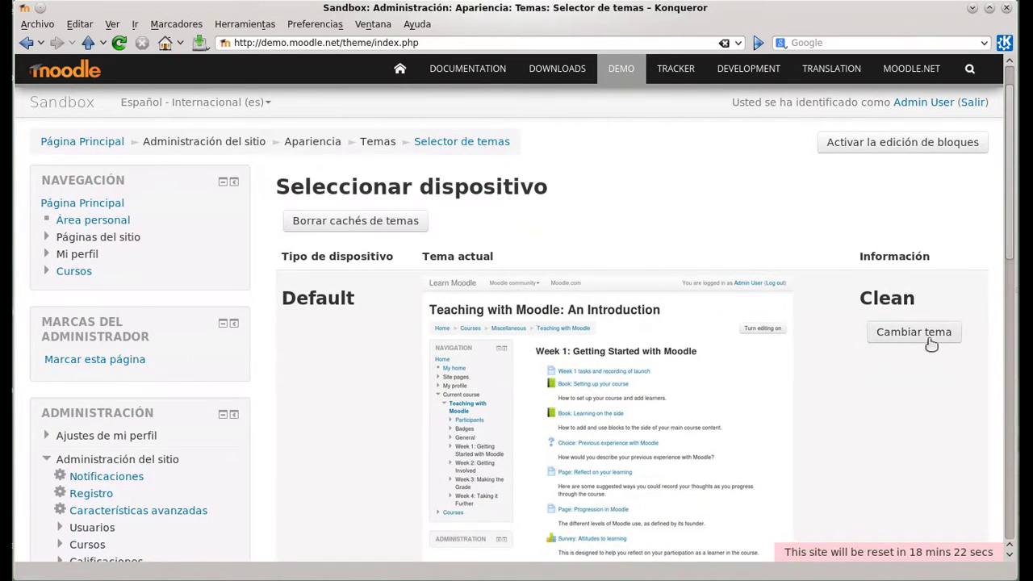
scroll(839, 360, down, 4)
scroll(840, 363, down, 1)
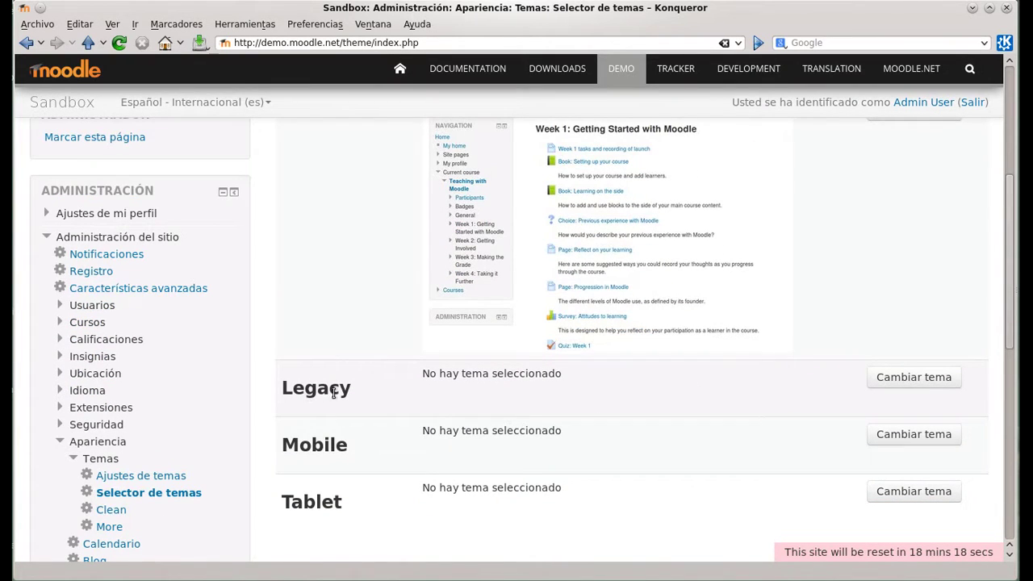
scroll(553, 392, down, 3)
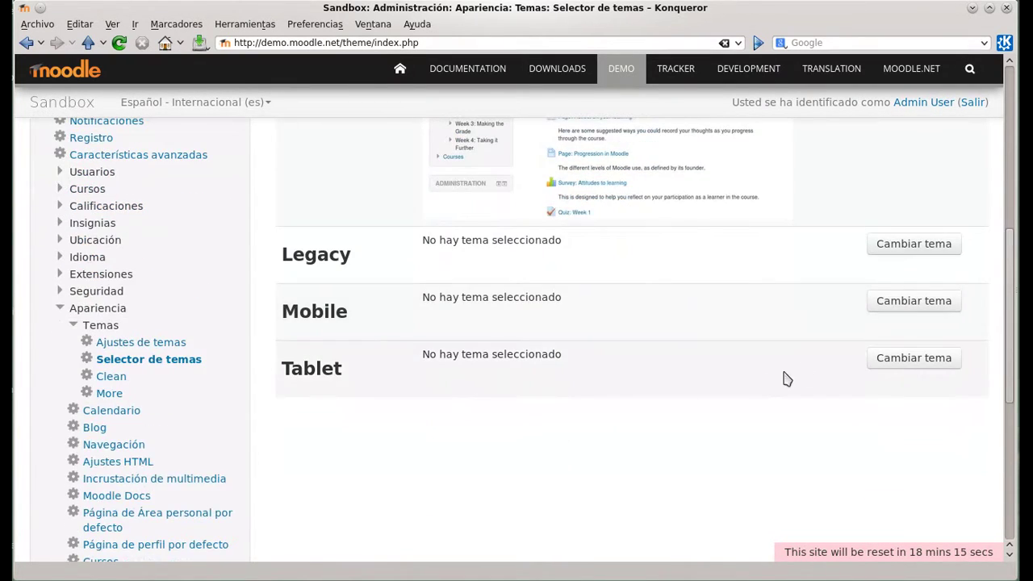
Step: Change the theme for the Legacy device type to Clean after looking over the available themes
scroll(888, 307, up, 2)
click(892, 334)
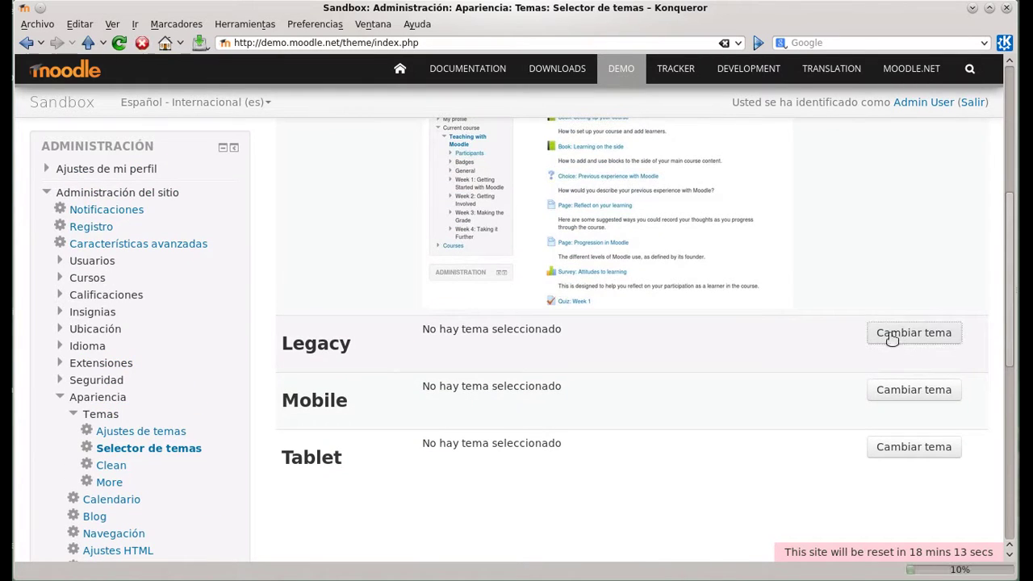
scroll(759, 367, down, 8)
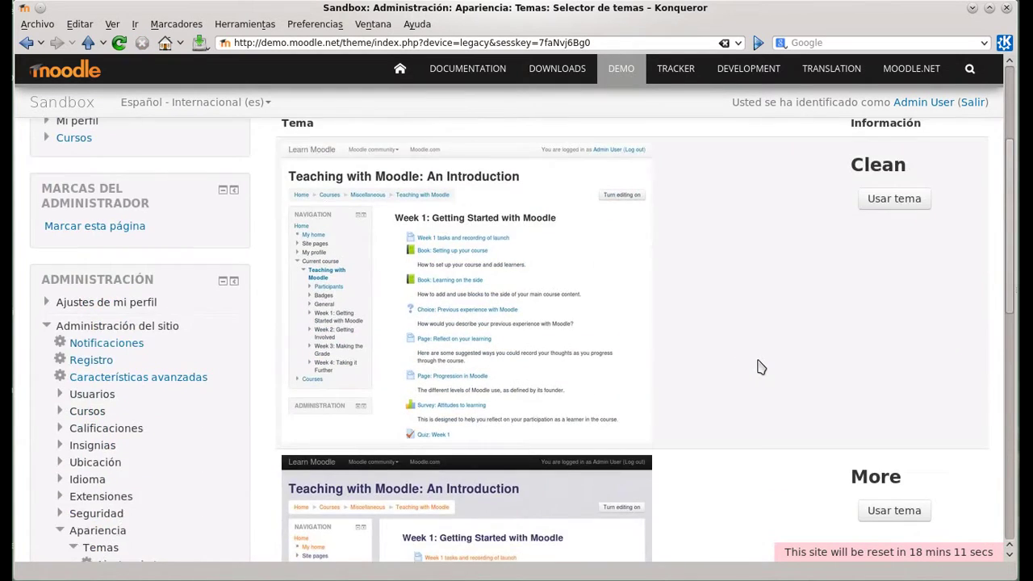
scroll(759, 367, down, 3)
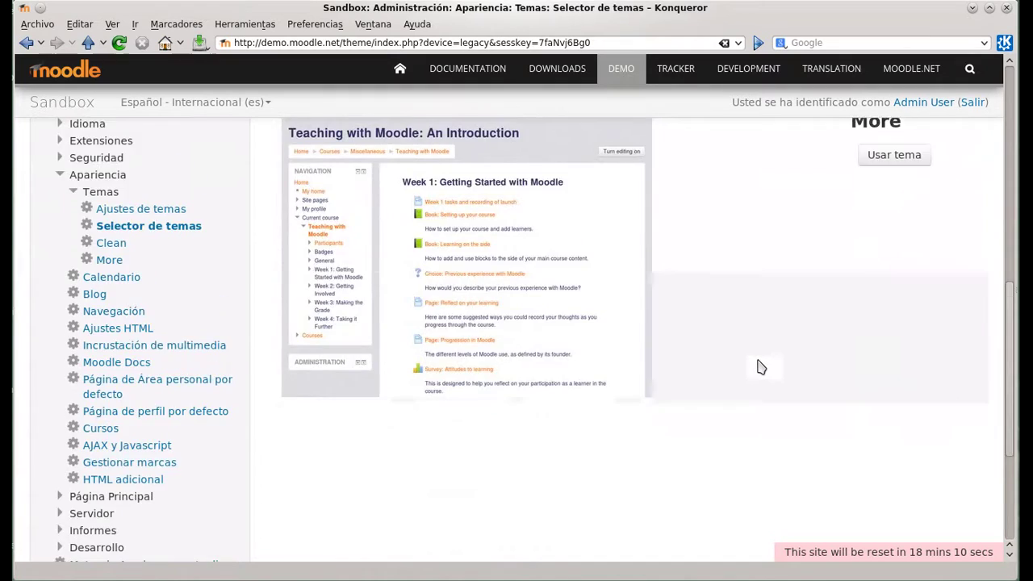
scroll(759, 367, up, 4)
scroll(758, 367, up, 8)
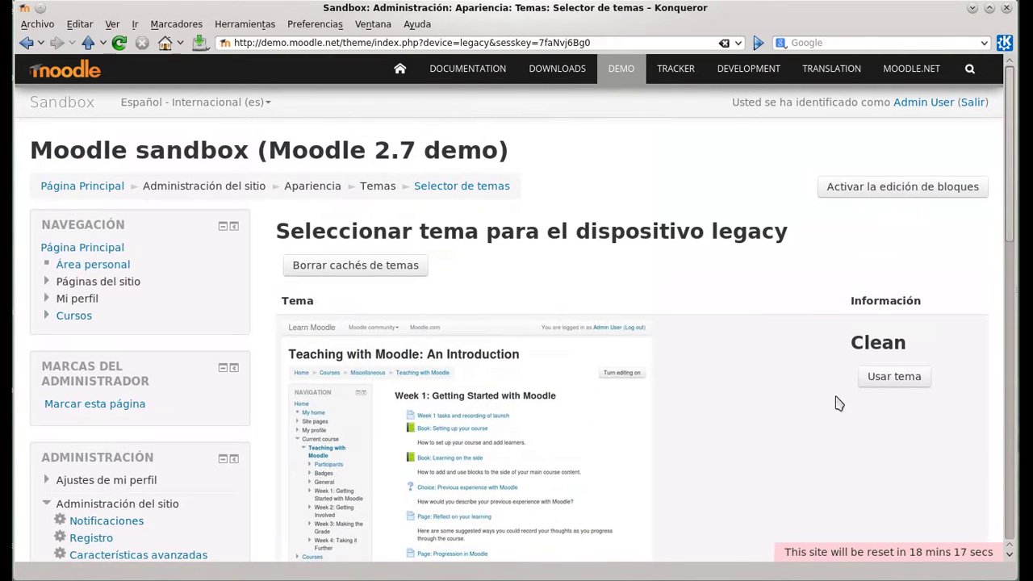
click(898, 380)
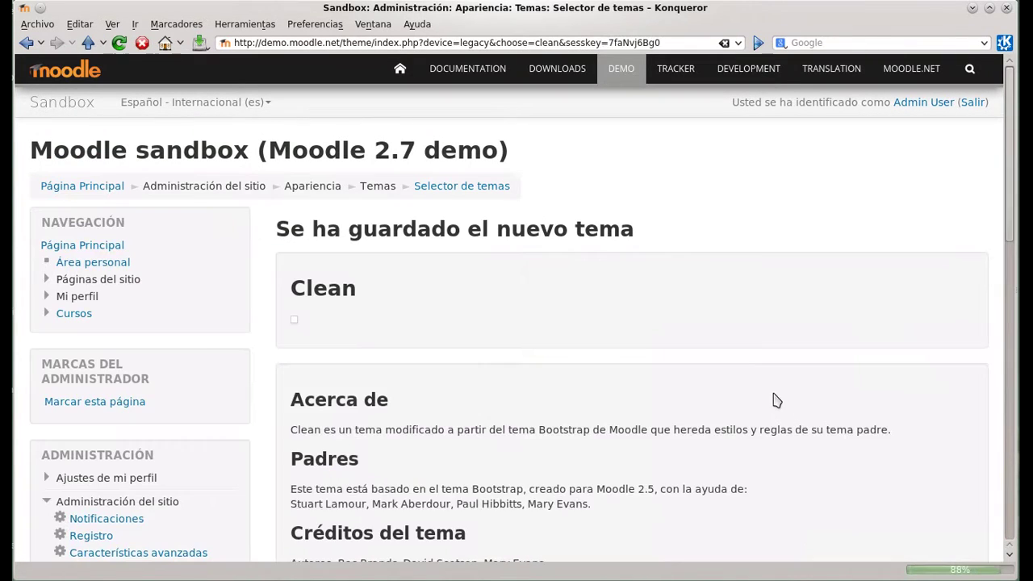
Step: Review the Clean theme's preview, description and credits, and continue back to the device list
scroll(729, 304, down, 2)
scroll(745, 286, up, 1)
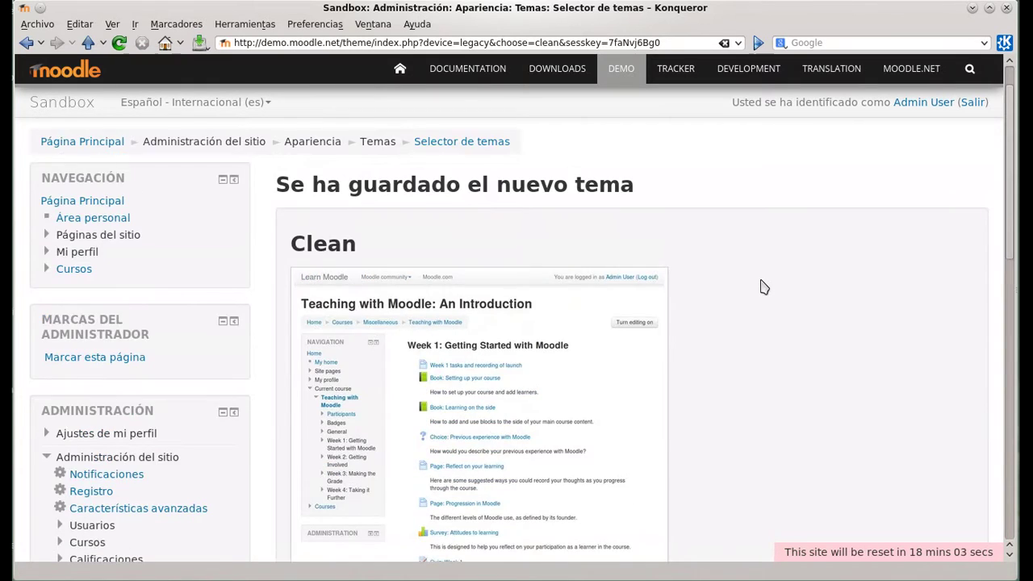
scroll(758, 287, down, 7)
scroll(763, 287, down, 1)
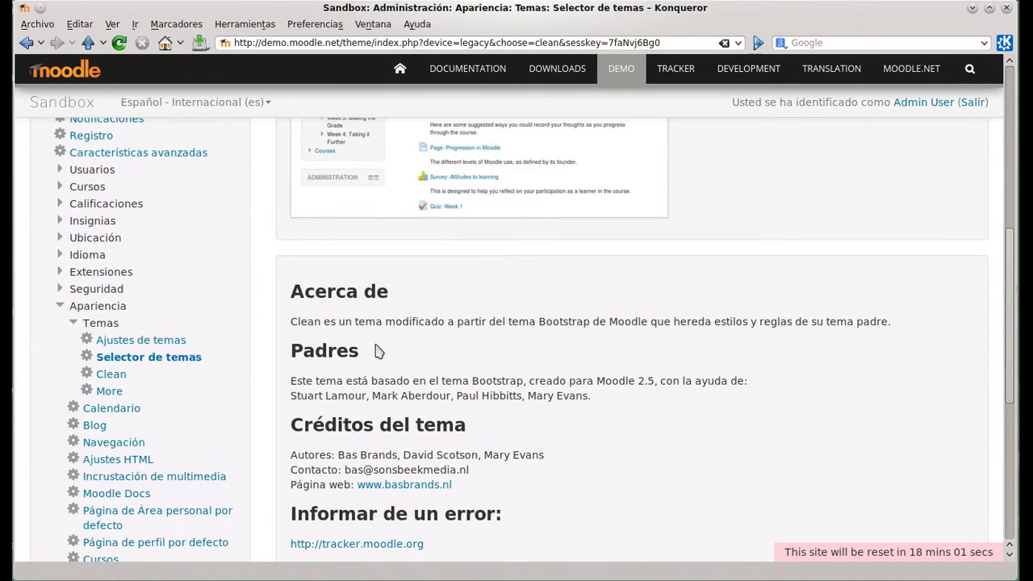
scroll(638, 415, down, 3)
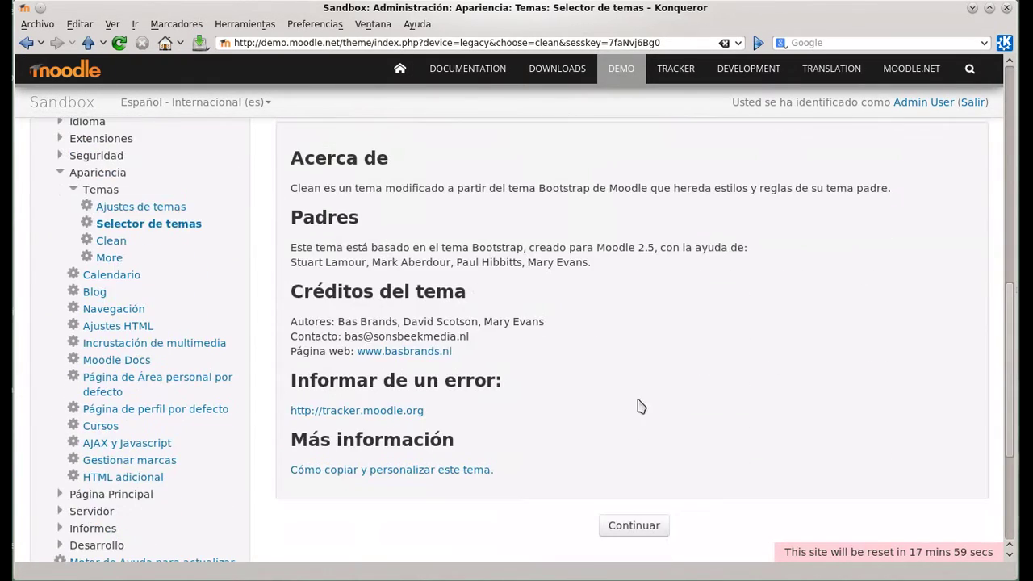
scroll(650, 403, down, 1)
click(640, 482)
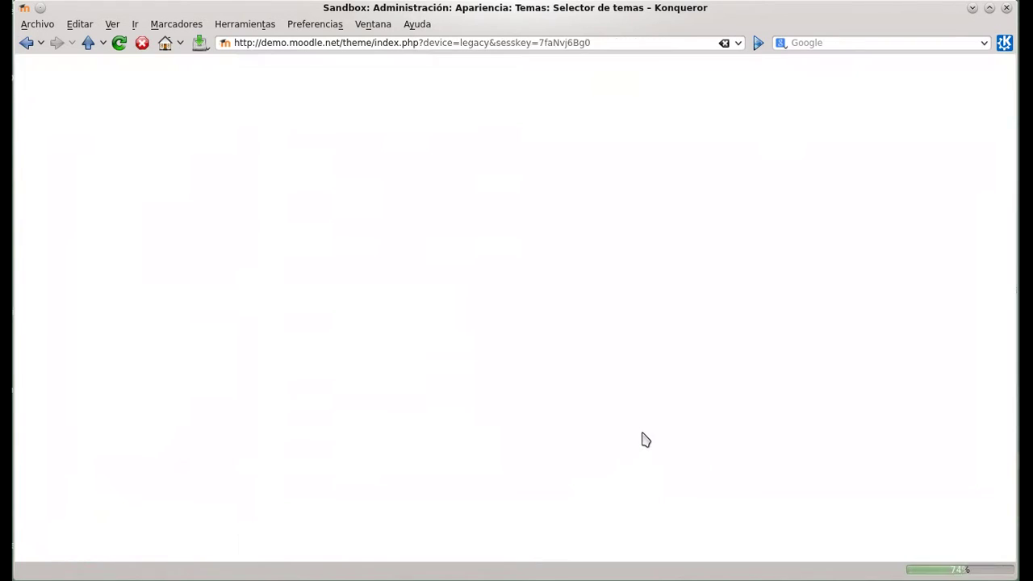
Step: Set the theme for the Tablet device type to Clean and continue back to the device list
scroll(646, 404, down, 8)
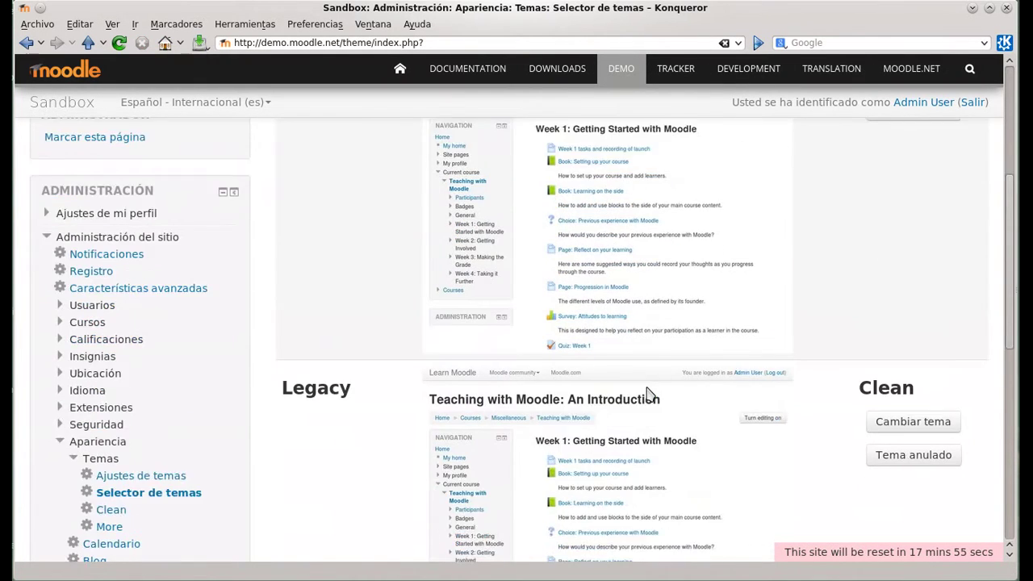
scroll(678, 369, down, 3)
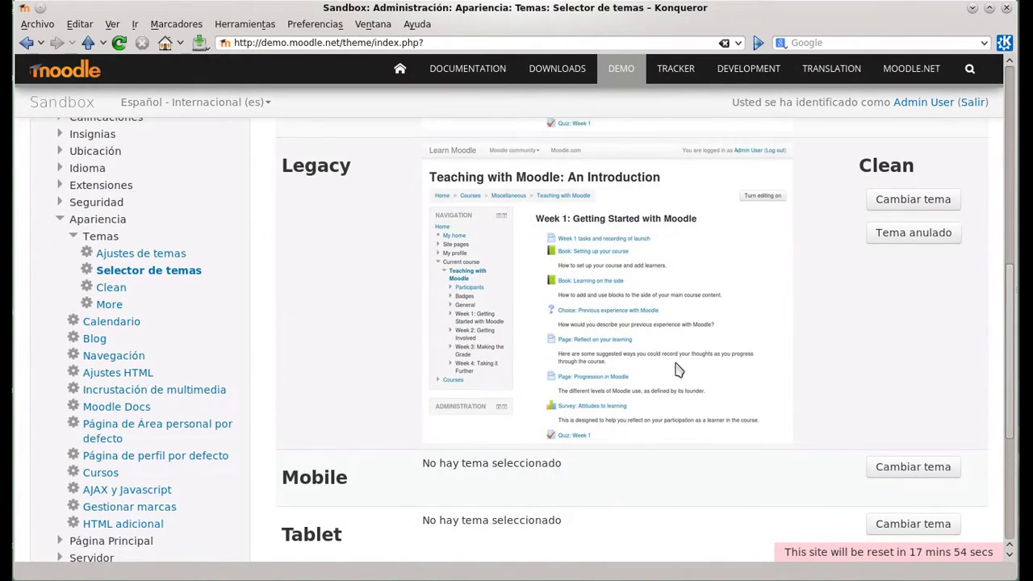
scroll(678, 369, down, 3)
click(890, 392)
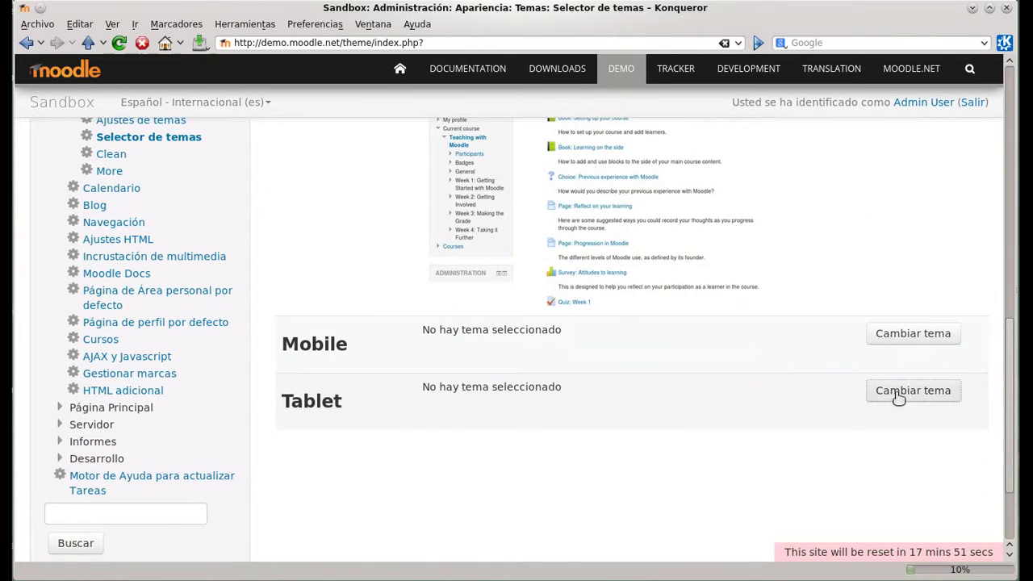
scroll(751, 380, down, 2)
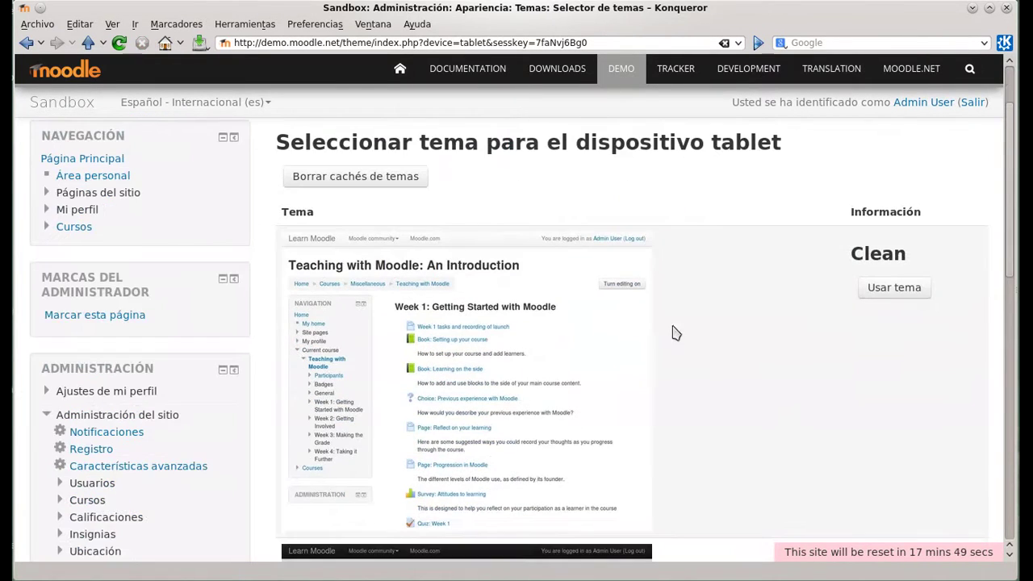
click(878, 296)
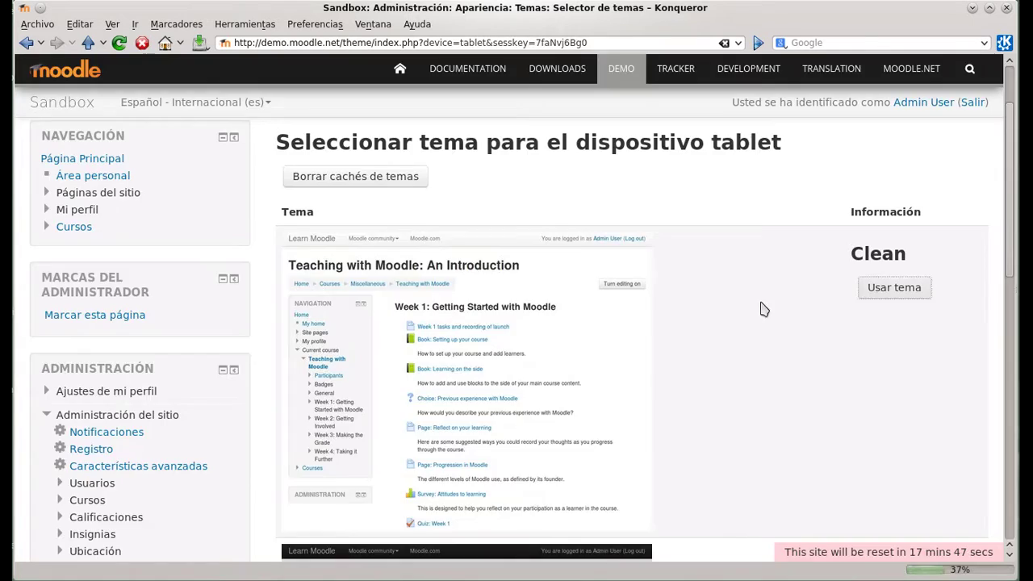
scroll(745, 304, down, 2)
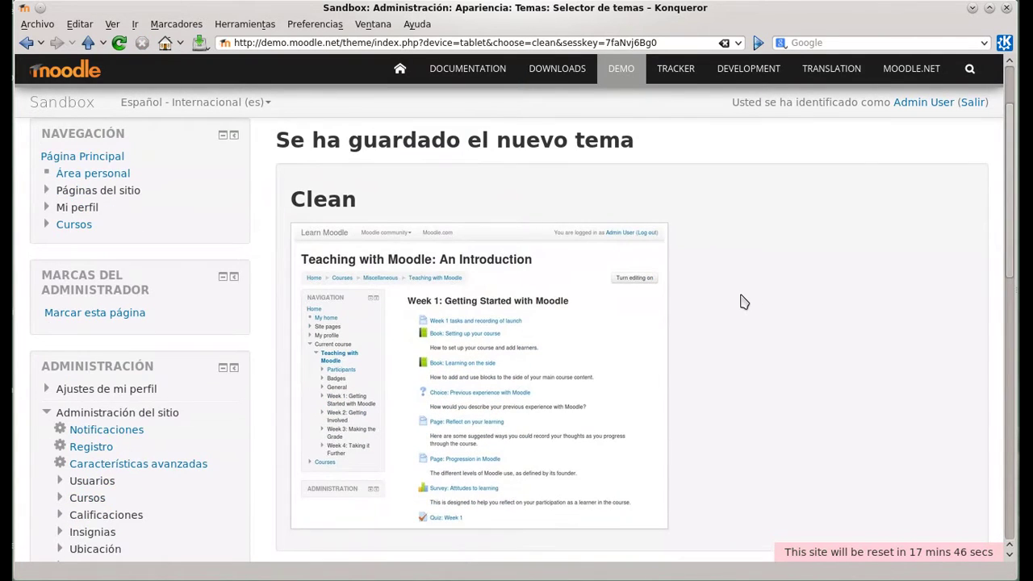
scroll(759, 281, down, 10)
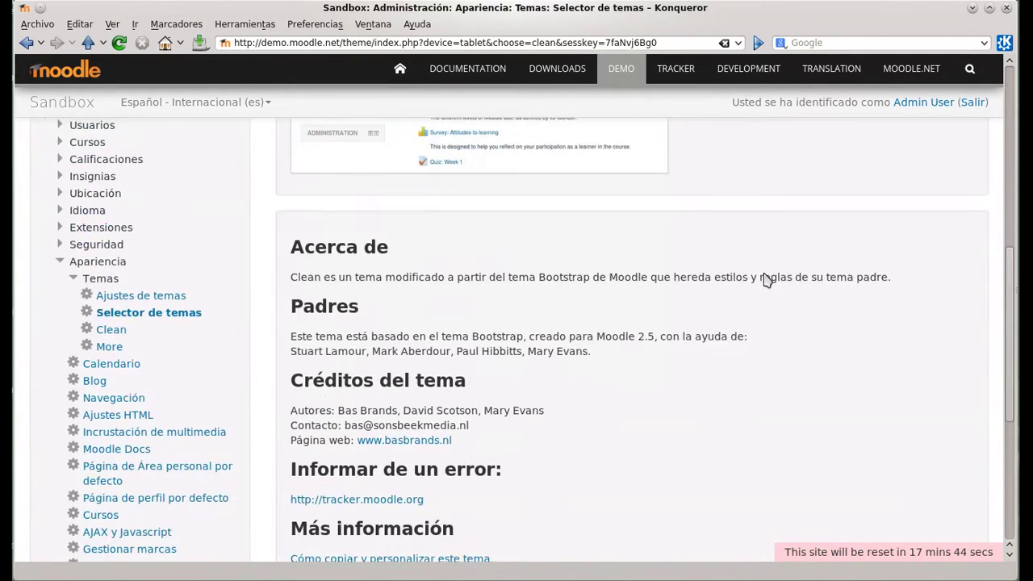
scroll(687, 417, down, 1)
click(654, 436)
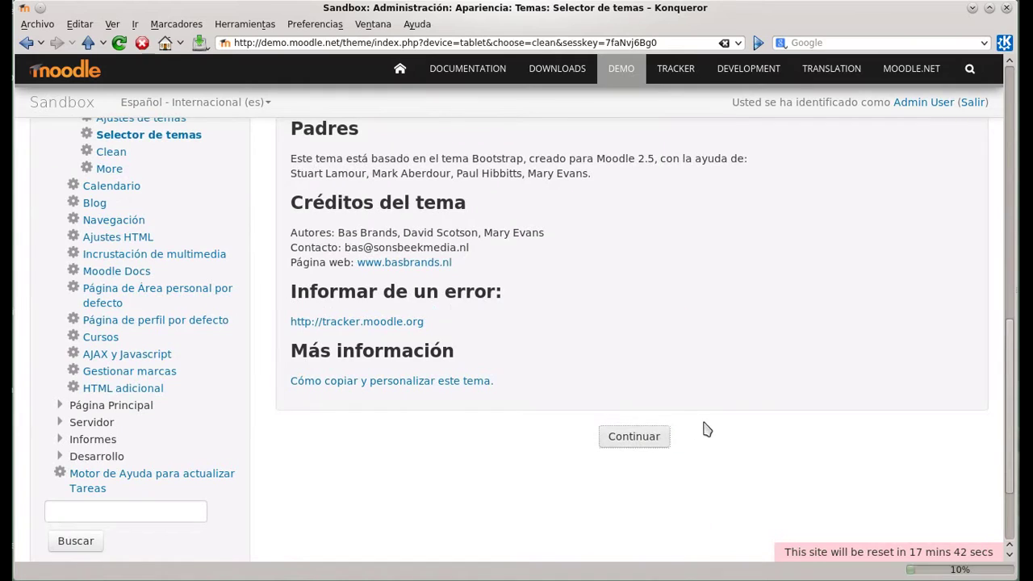
Step: Open the Clean theme's settings and examine the navigation bar inversion, logo, custom CSS and footnote options
scroll(714, 282, down, 10)
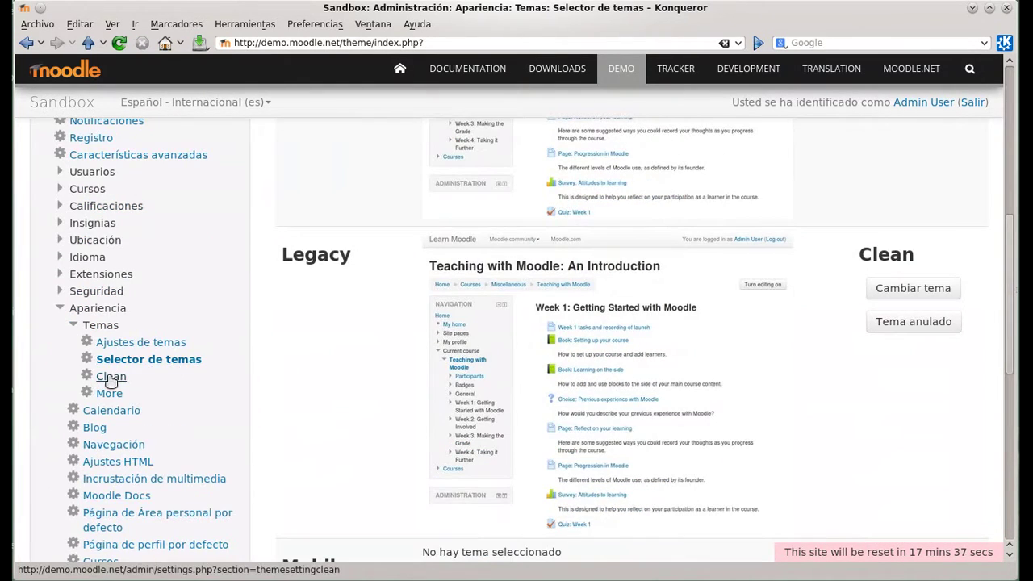
click(111, 378)
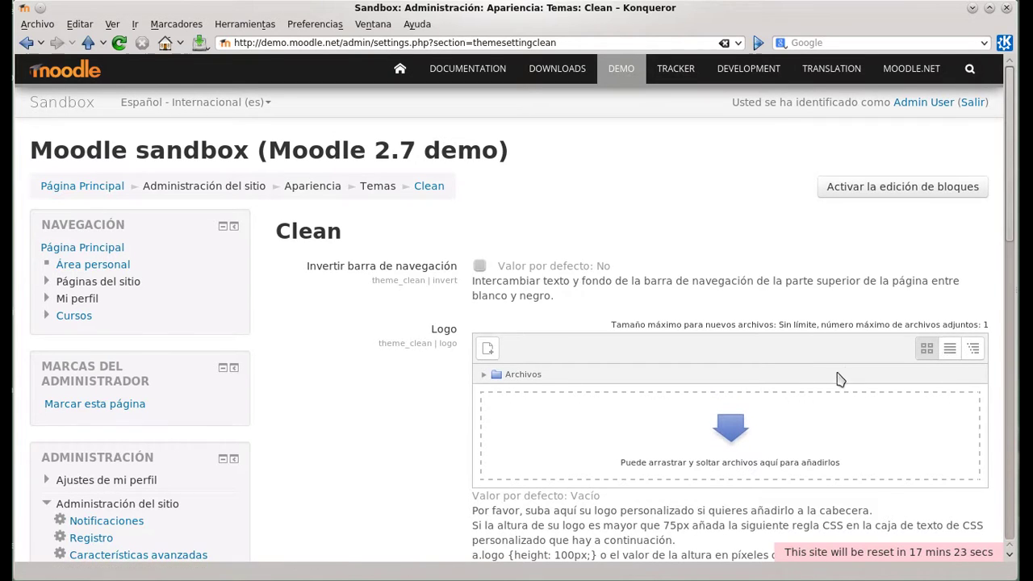
scroll(840, 380, down, 3)
scroll(670, 376, down, 3)
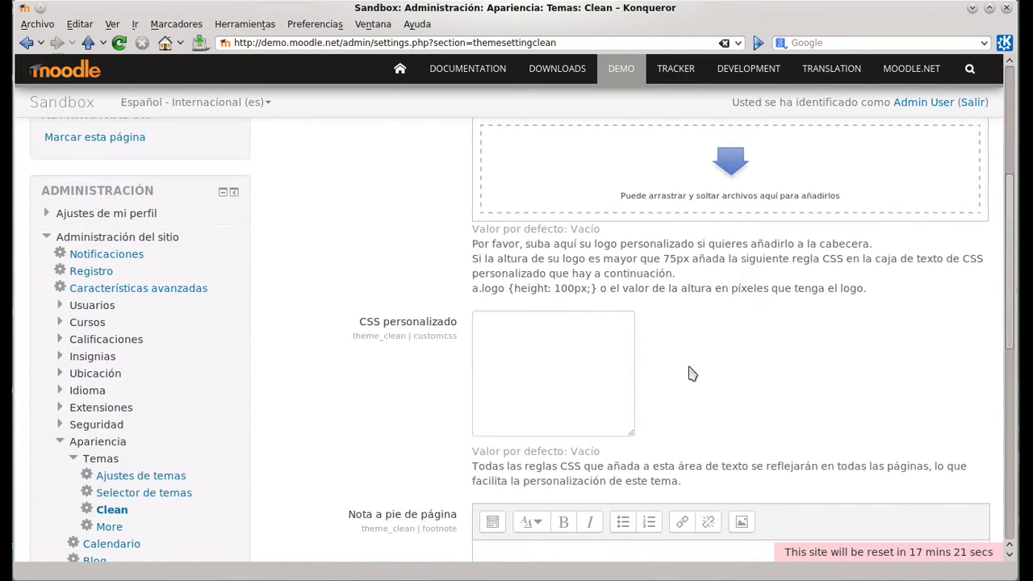
scroll(473, 368, down, 3)
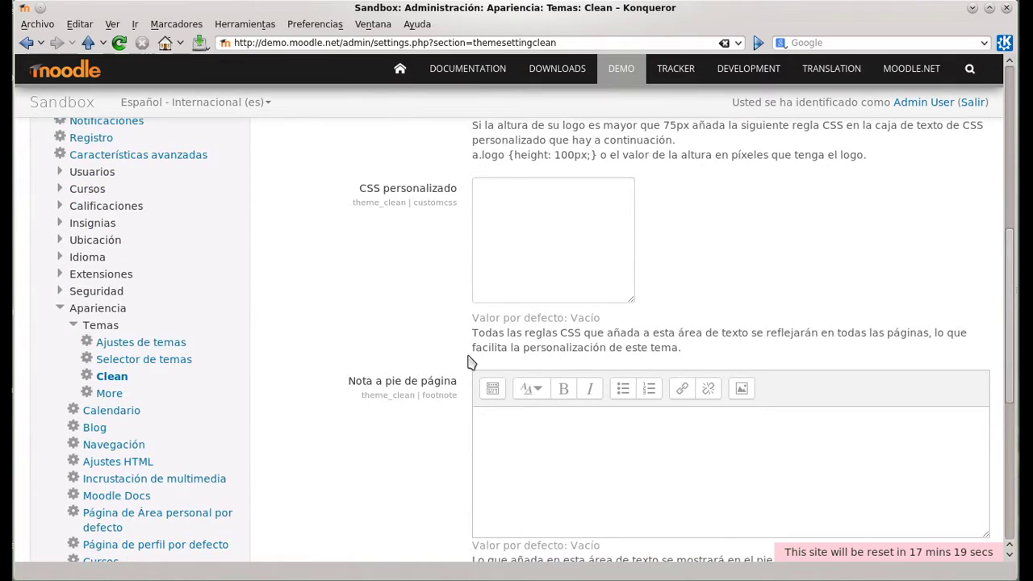
scroll(471, 363, down, 2)
scroll(471, 363, down, 1)
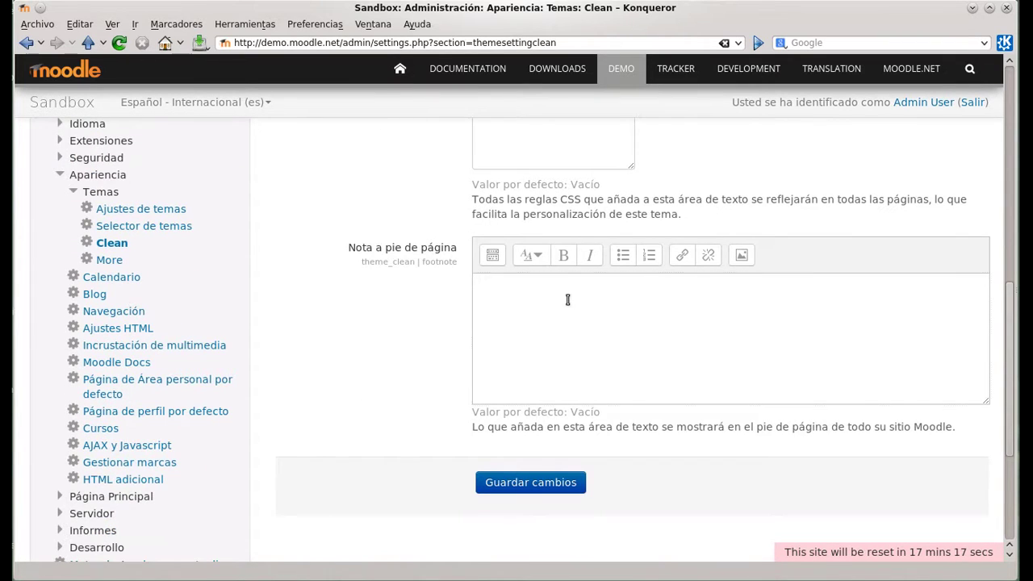
Step: Leave the Clean theme's settings without saving and open the More theme's settings
scroll(426, 305, down, 1)
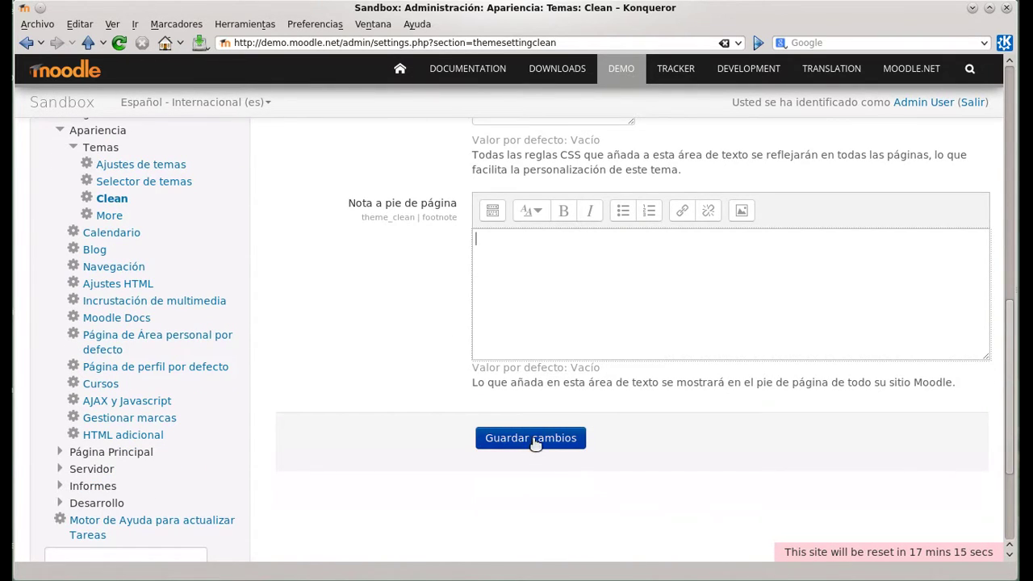
scroll(416, 355, up, 2)
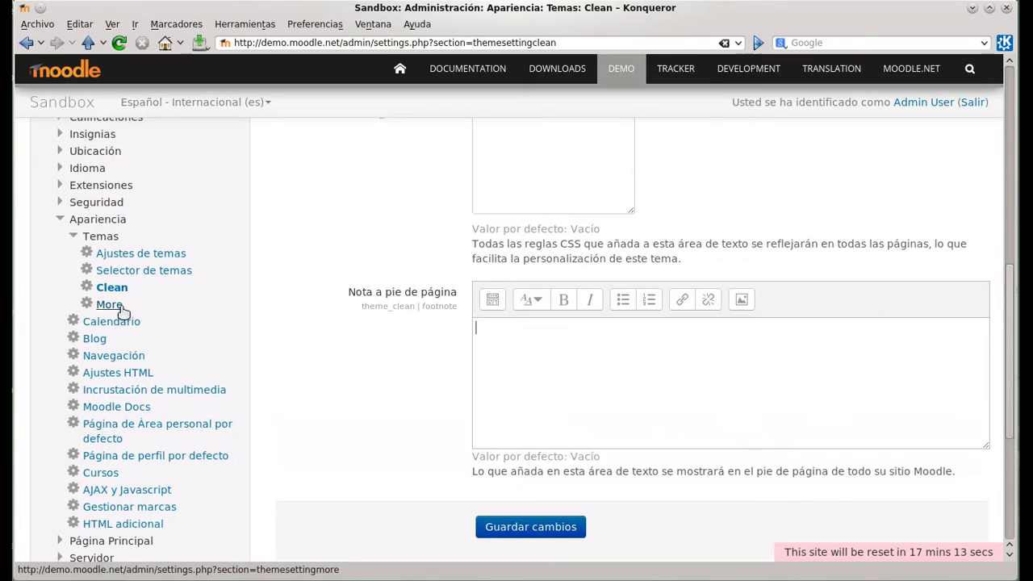
click(107, 305)
click(567, 306)
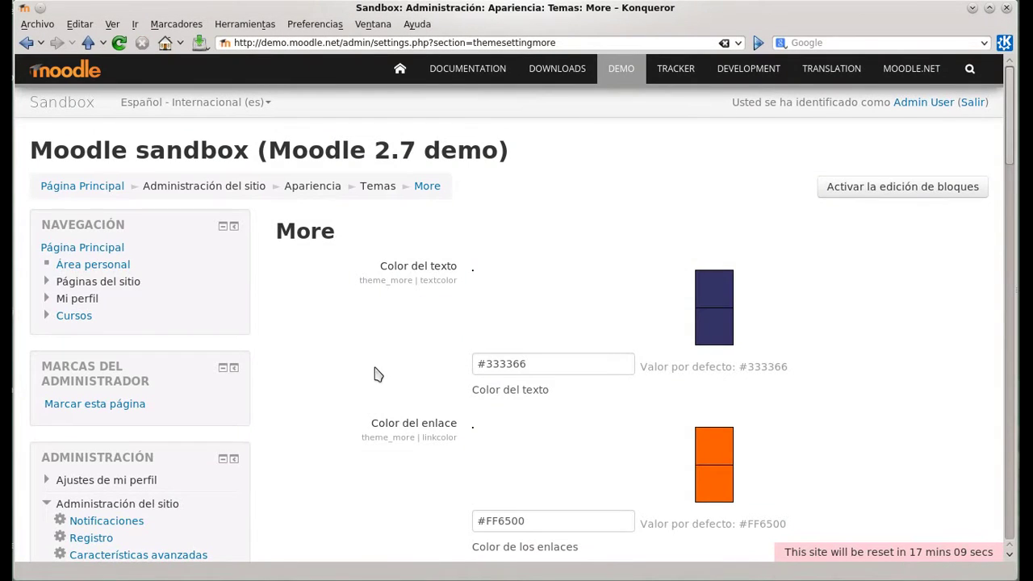
Step: Examine the More theme's text, link and background colour settings and its background image setting
scroll(860, 307, down, 1)
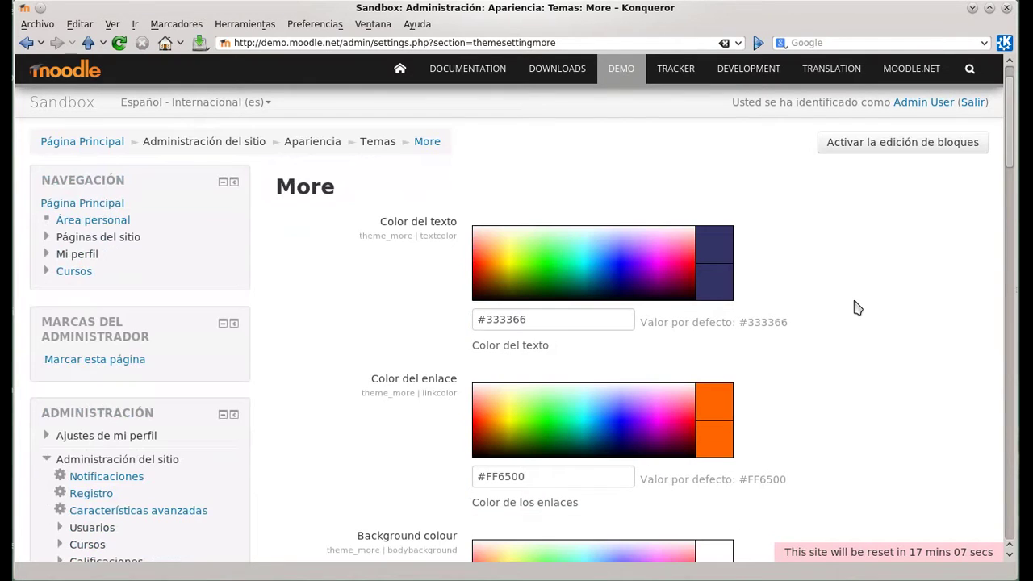
scroll(857, 307, down, 1)
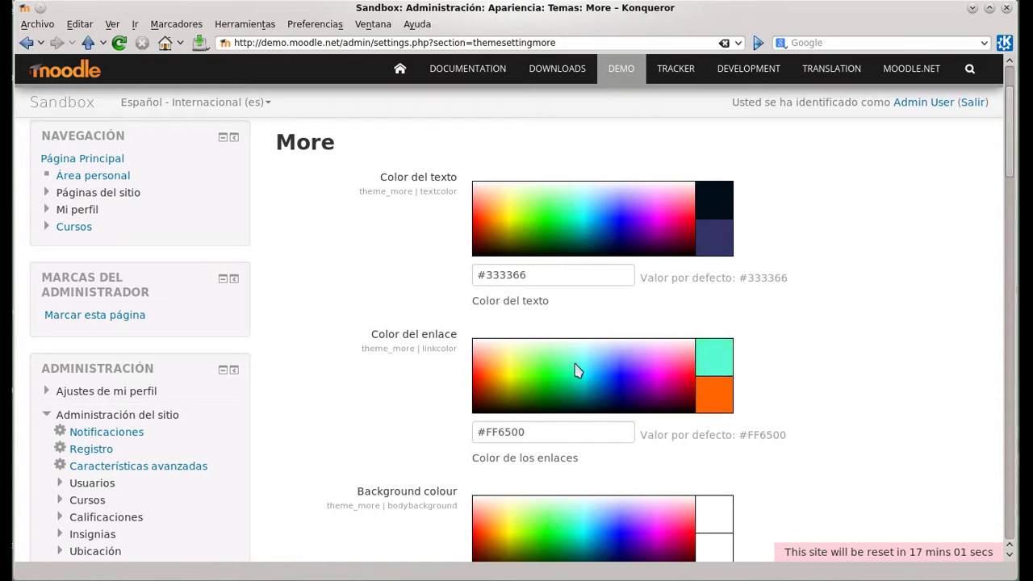
scroll(604, 371, down, 3)
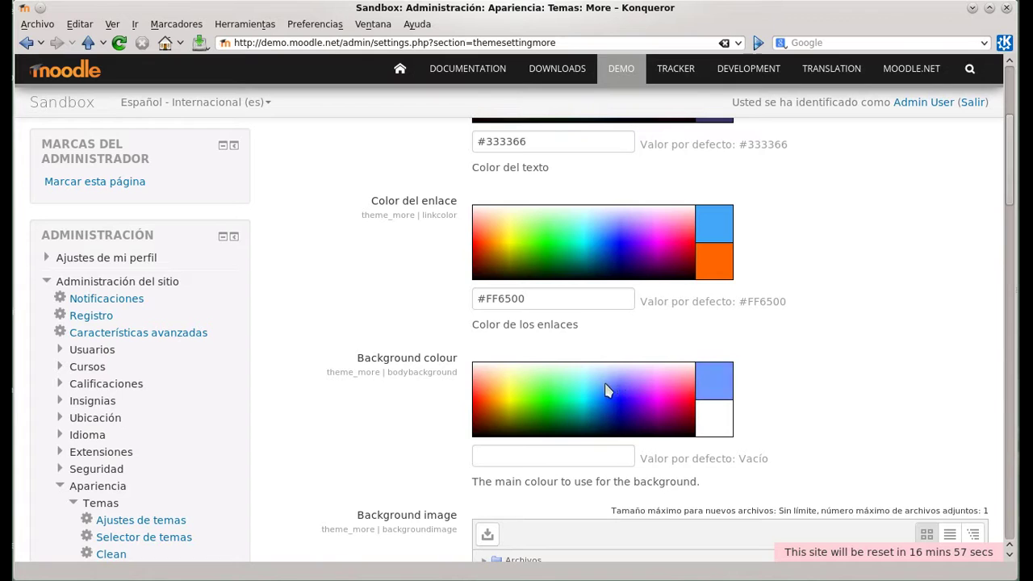
scroll(581, 385, down, 3)
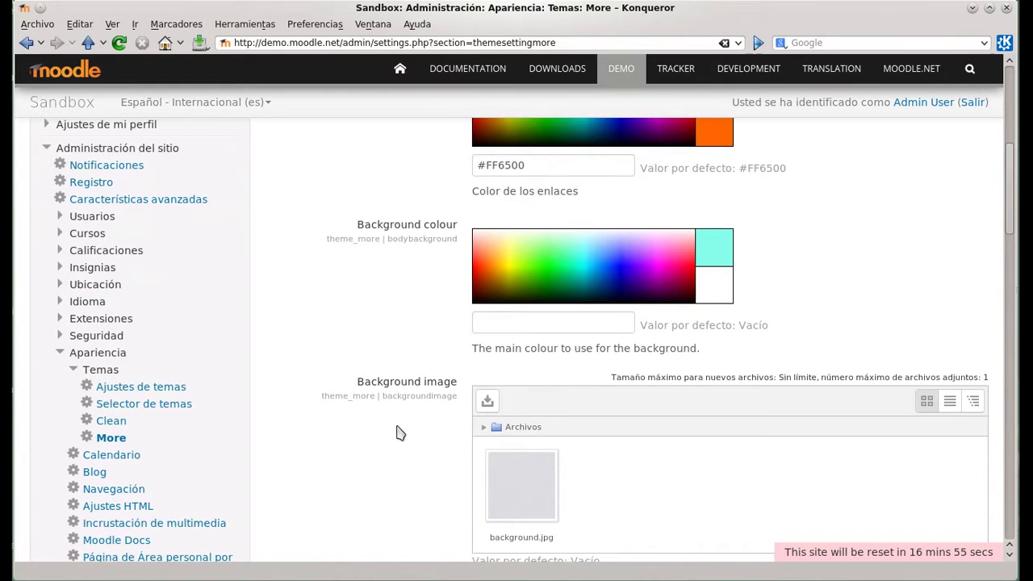
scroll(401, 434, down, 2)
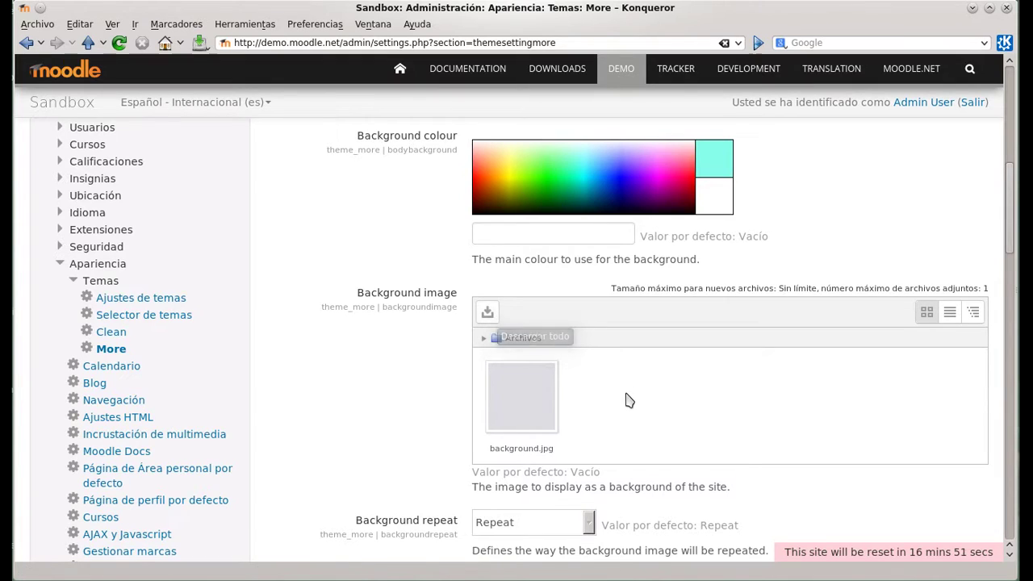
scroll(623, 395, down, 2)
scroll(663, 352, down, 2)
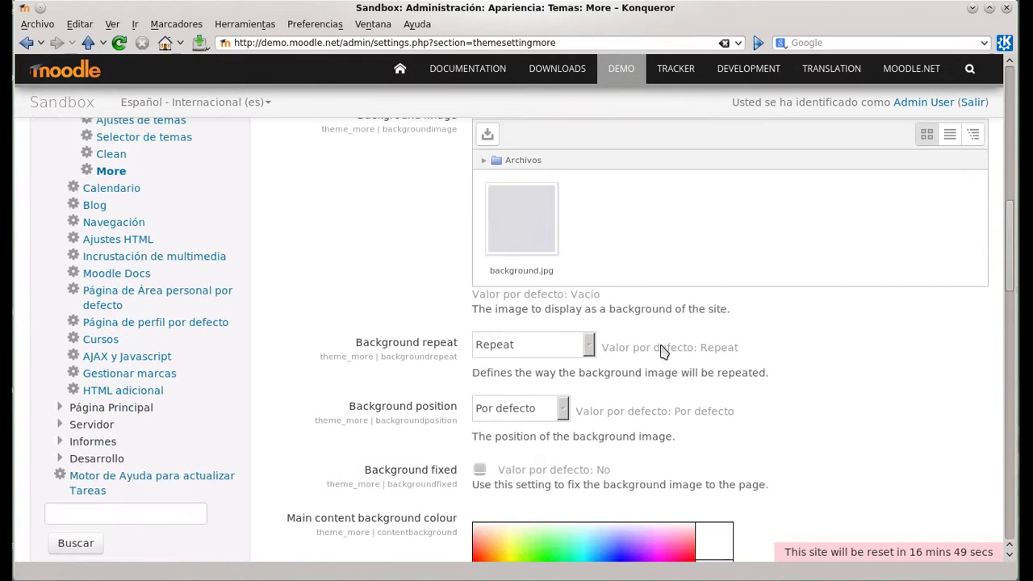
Step: Examine the choices for background repeat and background position, and the option to fix the background image
click(589, 352)
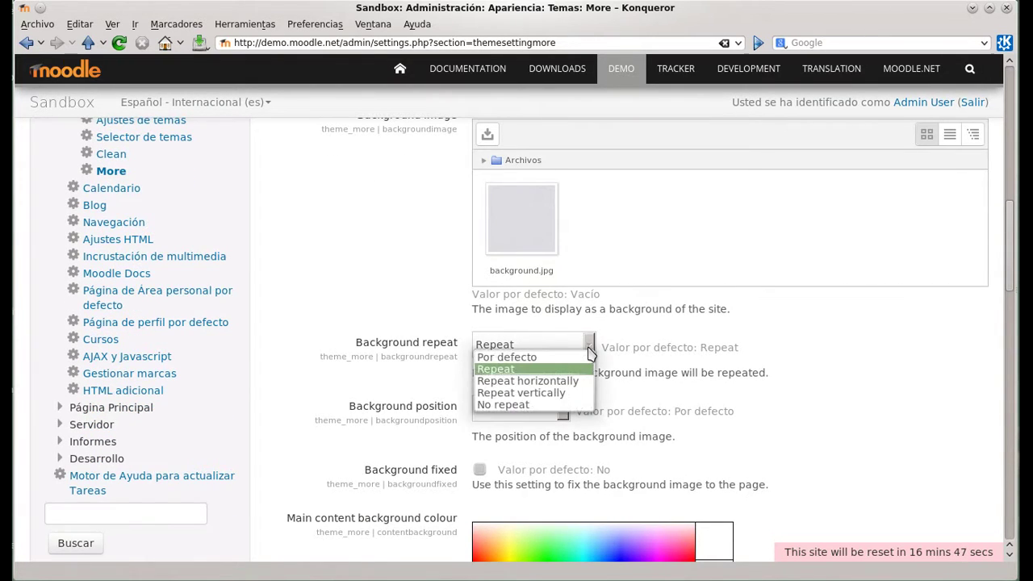
click(631, 395)
scroll(632, 396, down, 2)
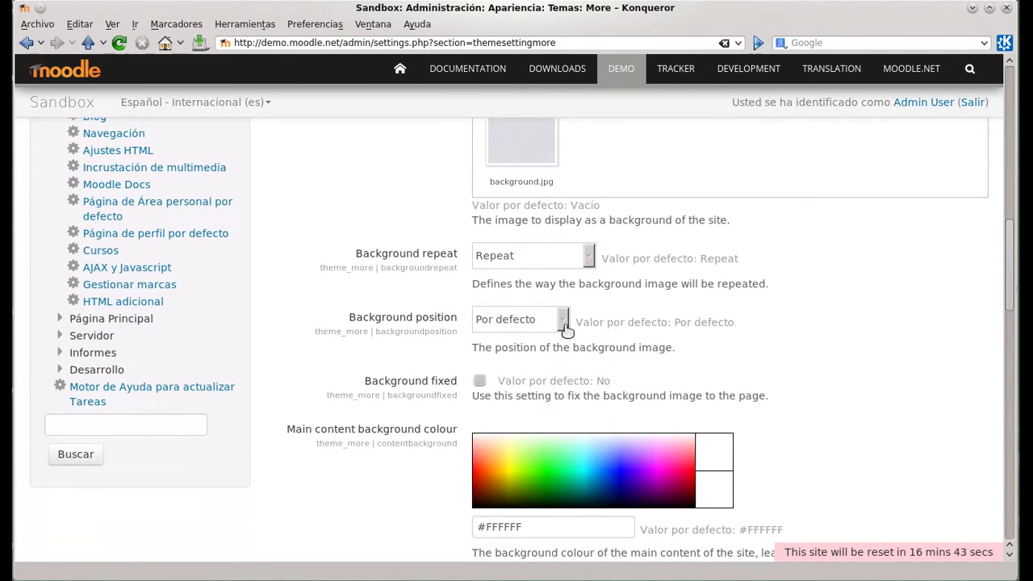
click(564, 321)
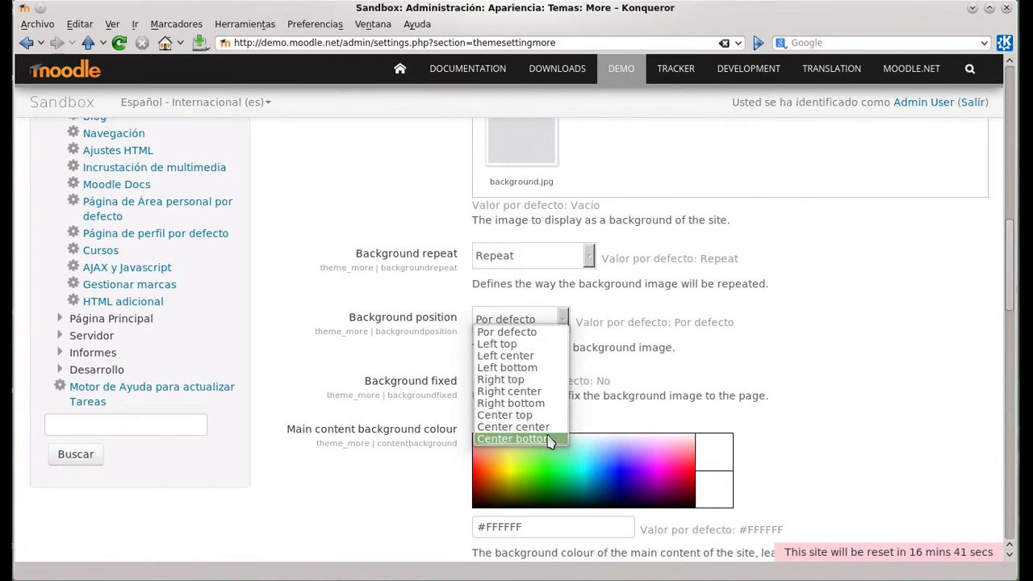
click(595, 356)
scroll(611, 336, down, 1)
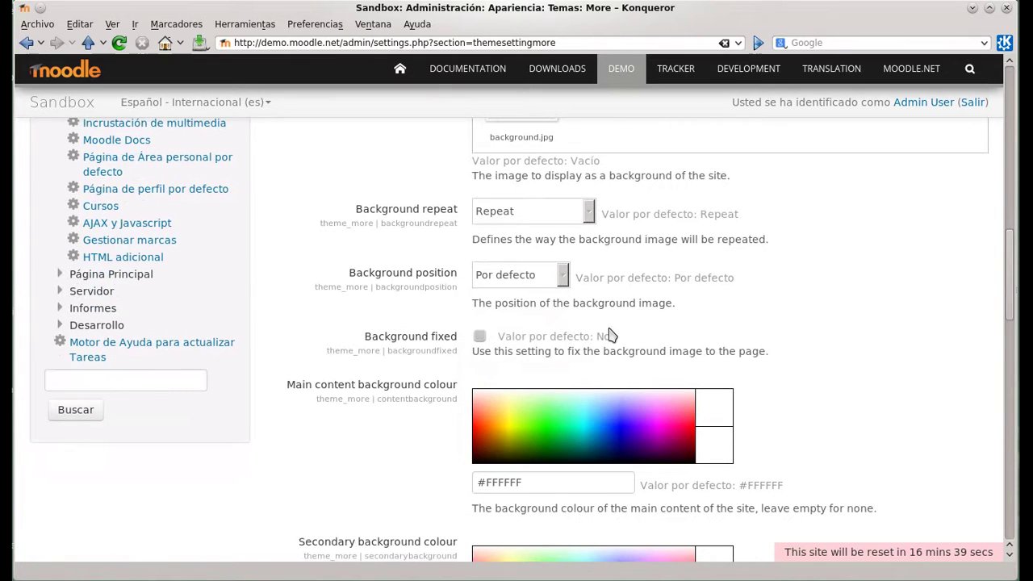
scroll(536, 327, down, 1)
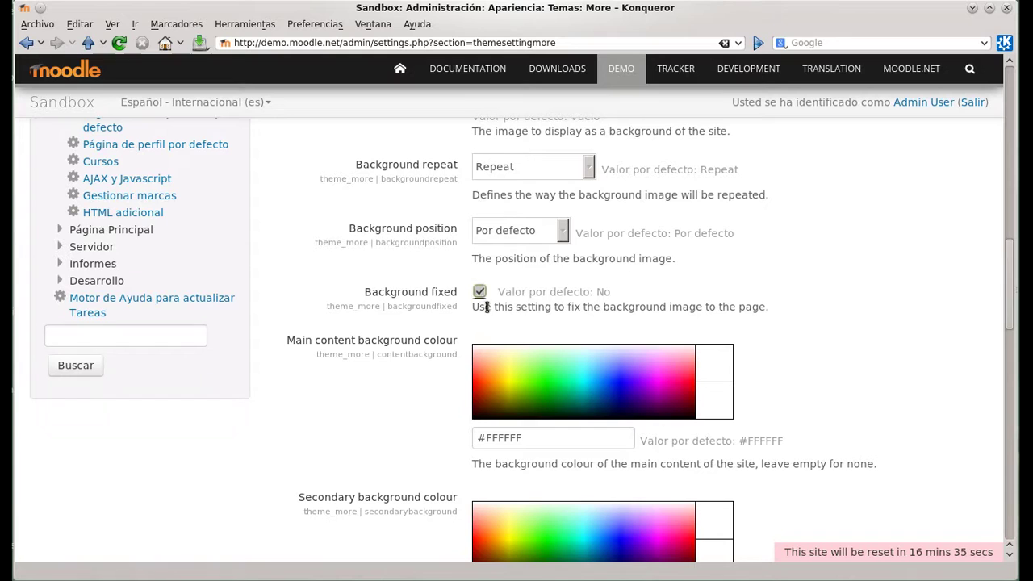
scroll(500, 305, down, 1)
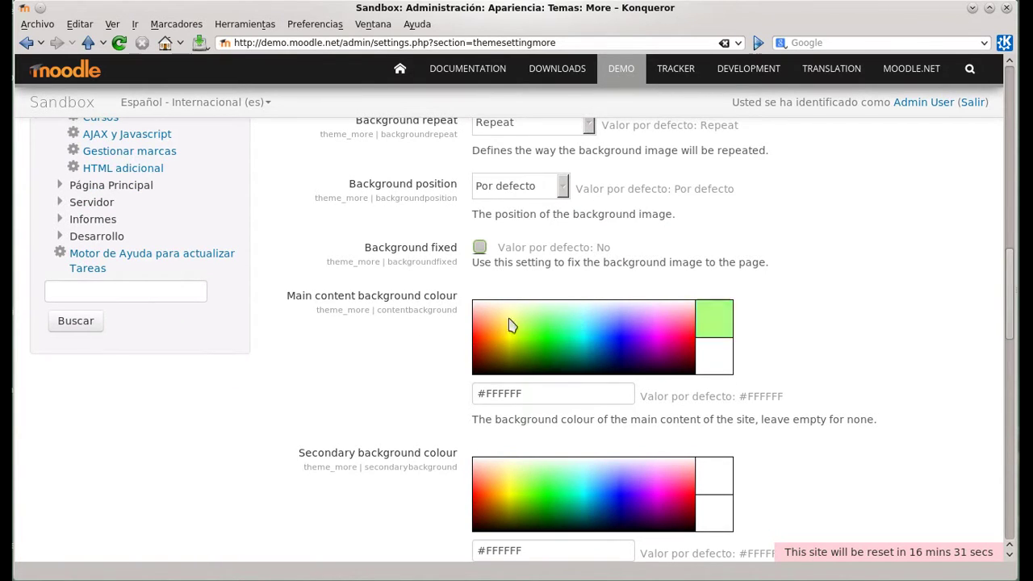
Step: Examine the More theme's content and secondary background colours, navigation bar inversion, logo, custom CSS and footnote settings
scroll(424, 335, down, 3)
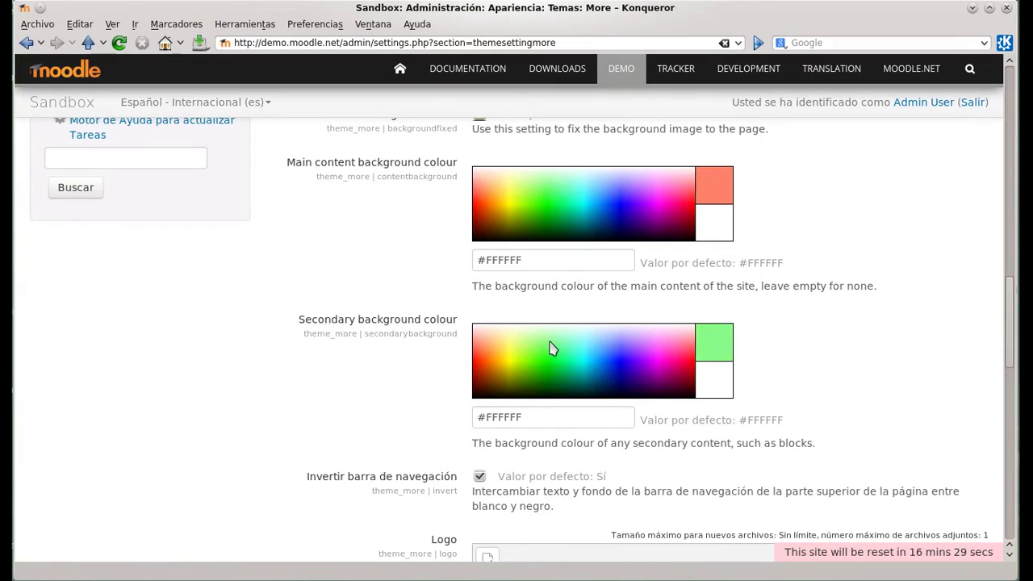
scroll(479, 351, down, 3)
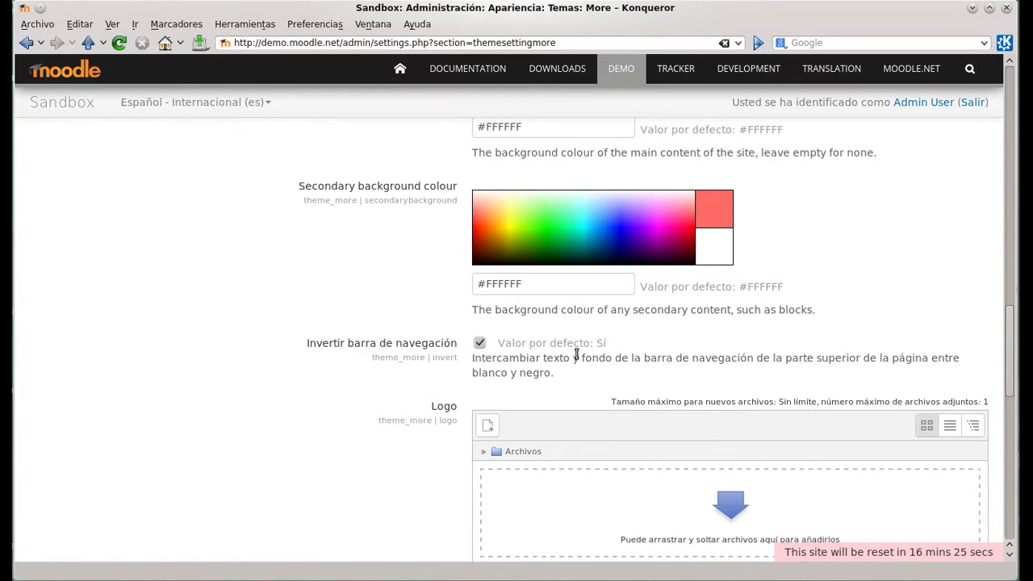
scroll(577, 355, down, 1)
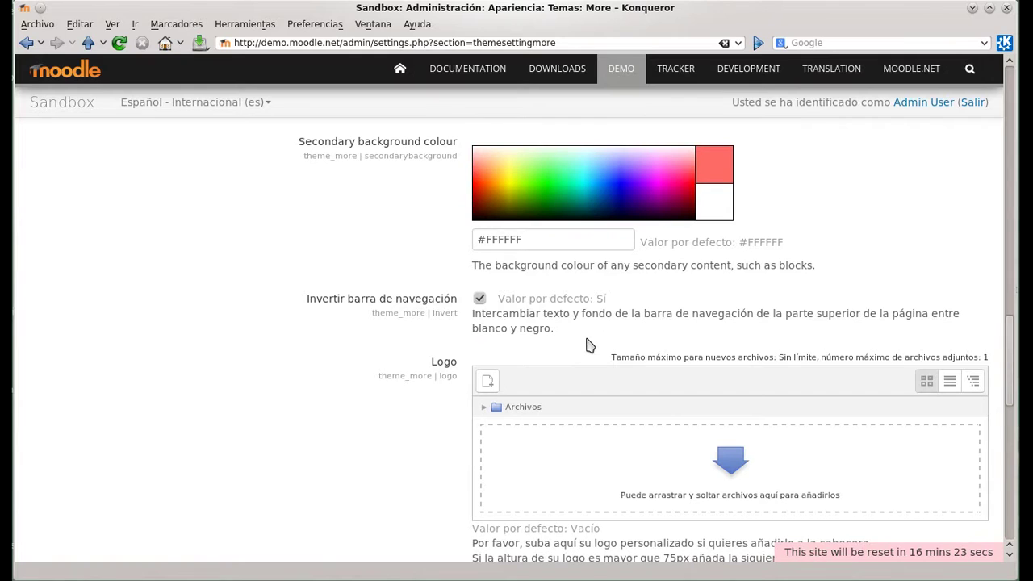
scroll(590, 337, down, 2)
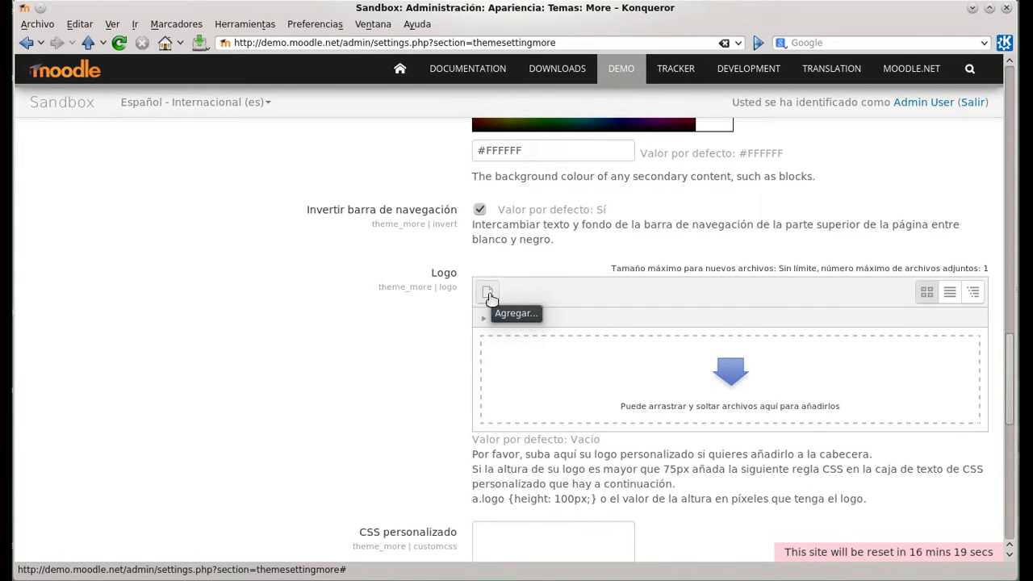
scroll(590, 392, down, 3)
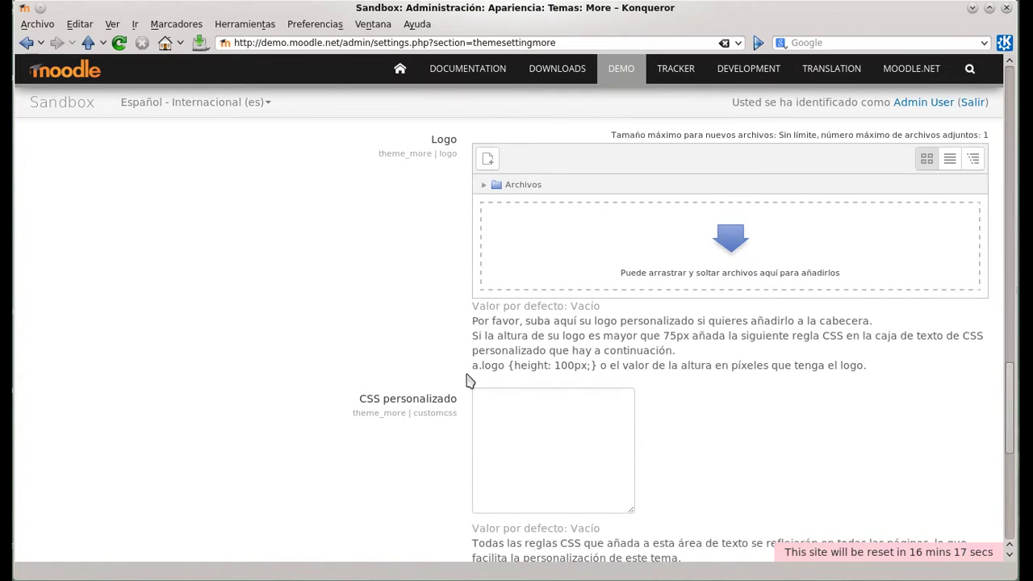
scroll(470, 381, down, 1)
scroll(470, 381, down, 5)
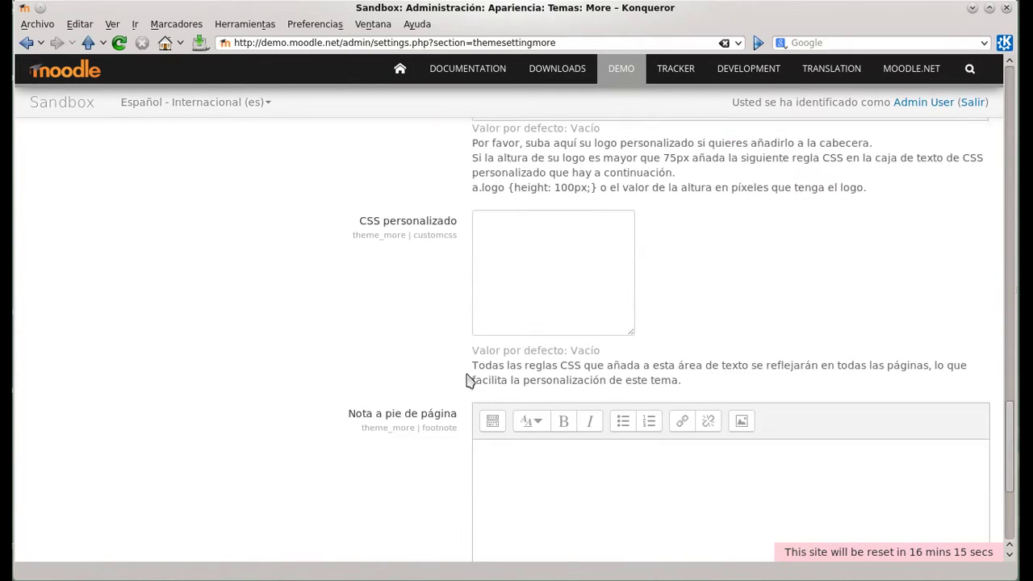
click(516, 375)
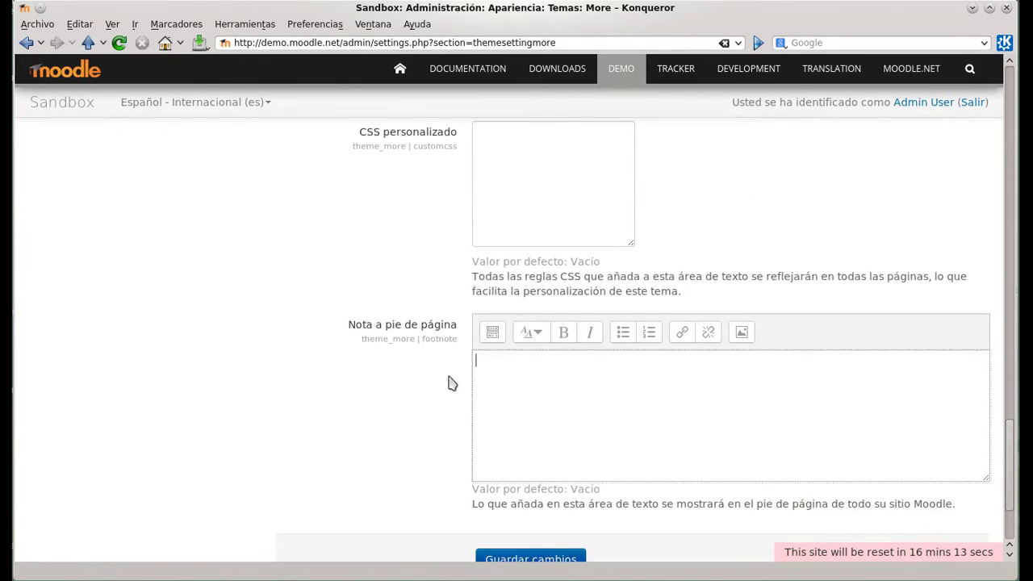
scroll(449, 380, down, 3)
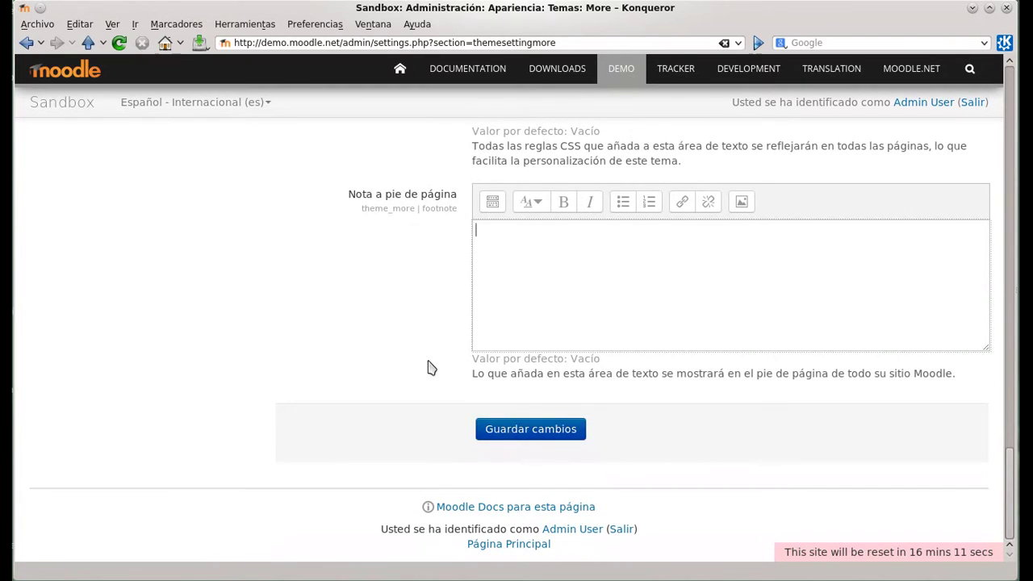
Step: Open the Calendario settings under Apariencia, discarding the unsaved changes to the More theme
scroll(428, 365, up, 10)
scroll(428, 365, up, 15)
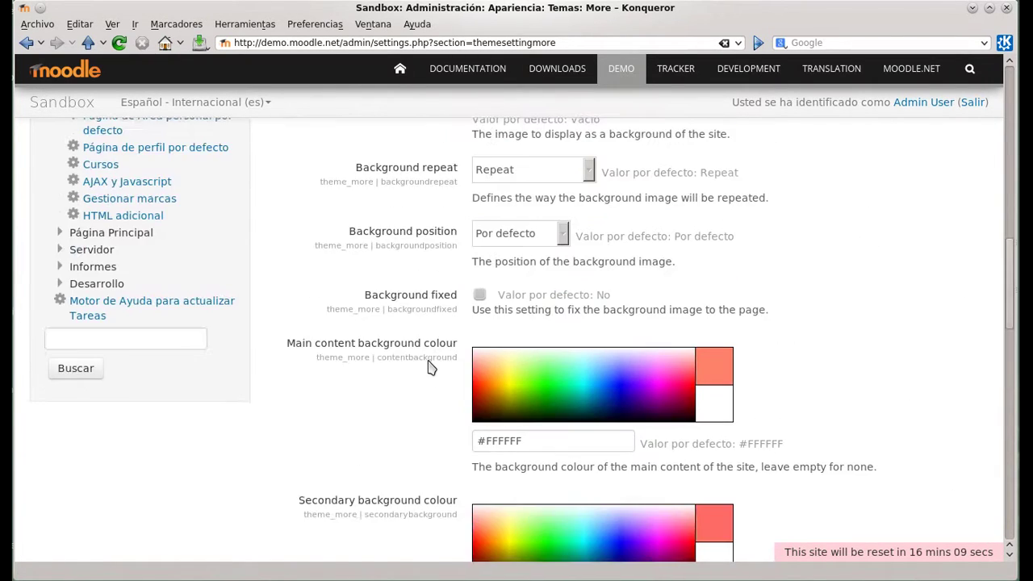
scroll(428, 360, up, 2)
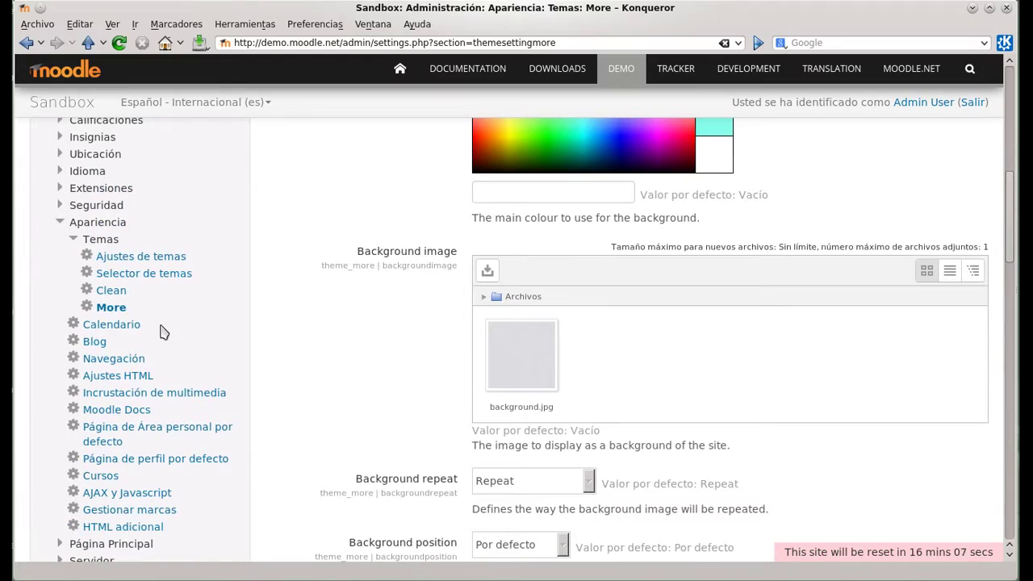
click(129, 325)
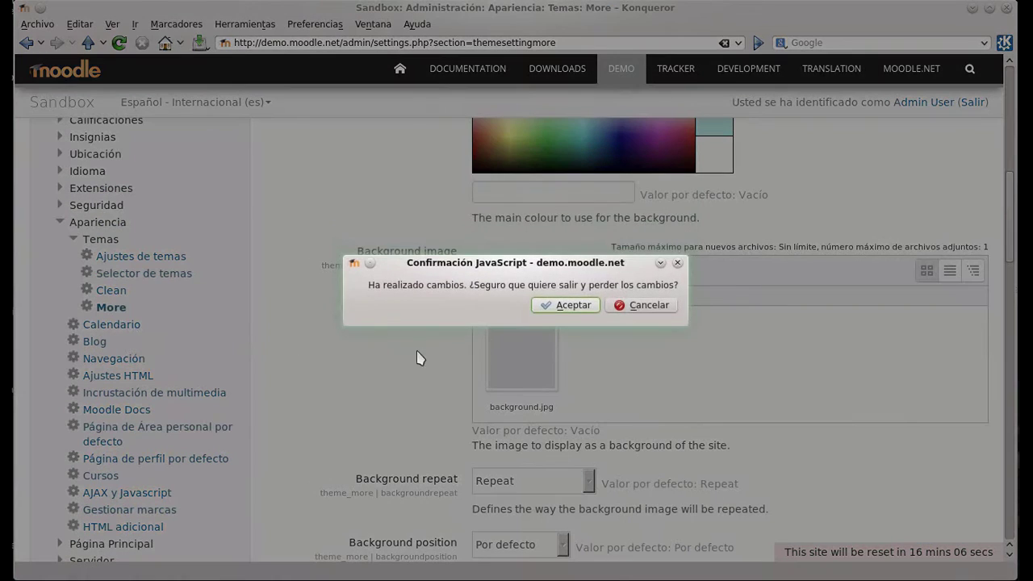
click(552, 312)
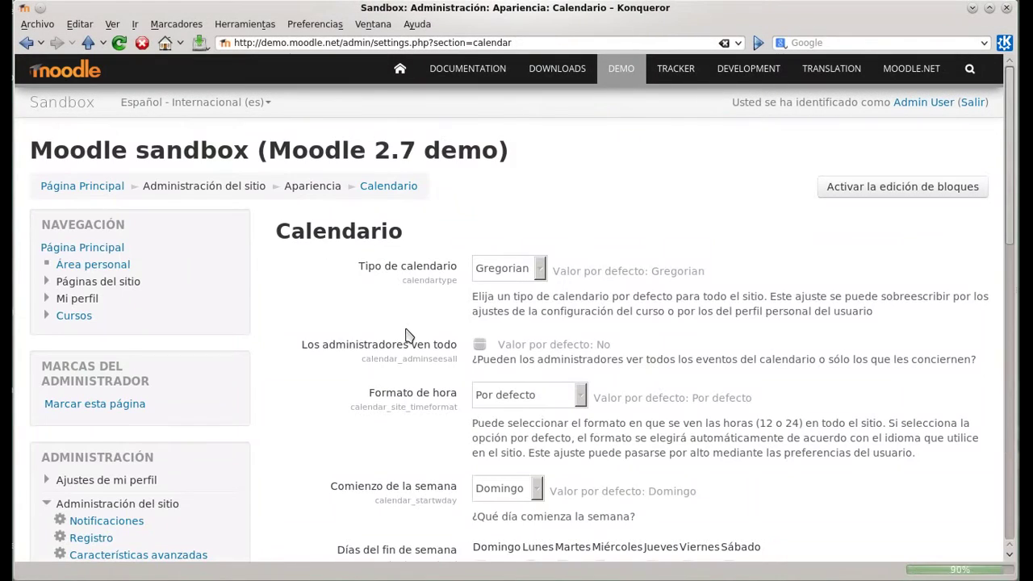
Step: Review the available calendar types and time formats in the calendar settings, leaving the time format at Por defecto
click(545, 279)
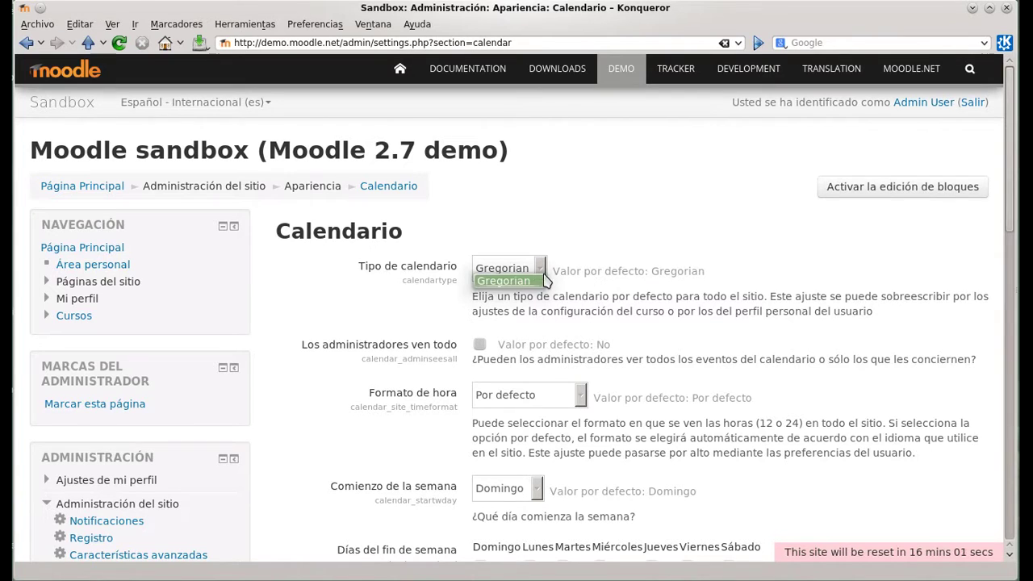
click(517, 289)
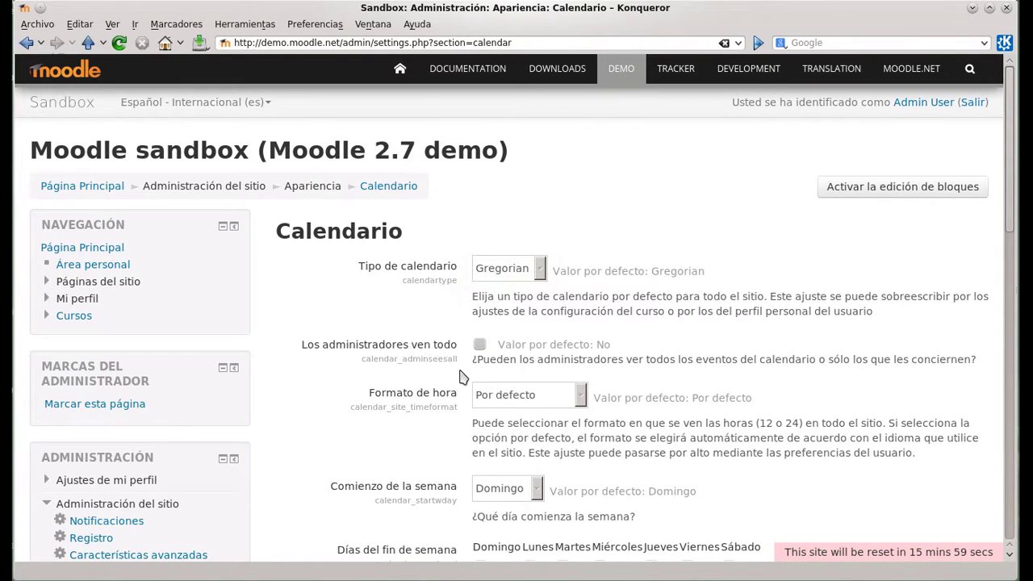
scroll(465, 372, down, 1)
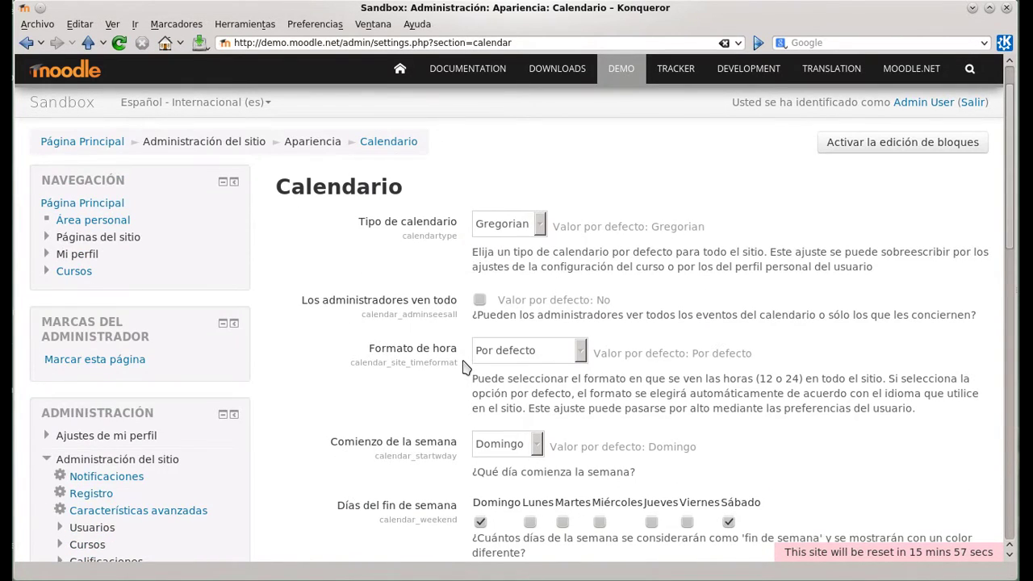
scroll(465, 368, down, 1)
click(498, 313)
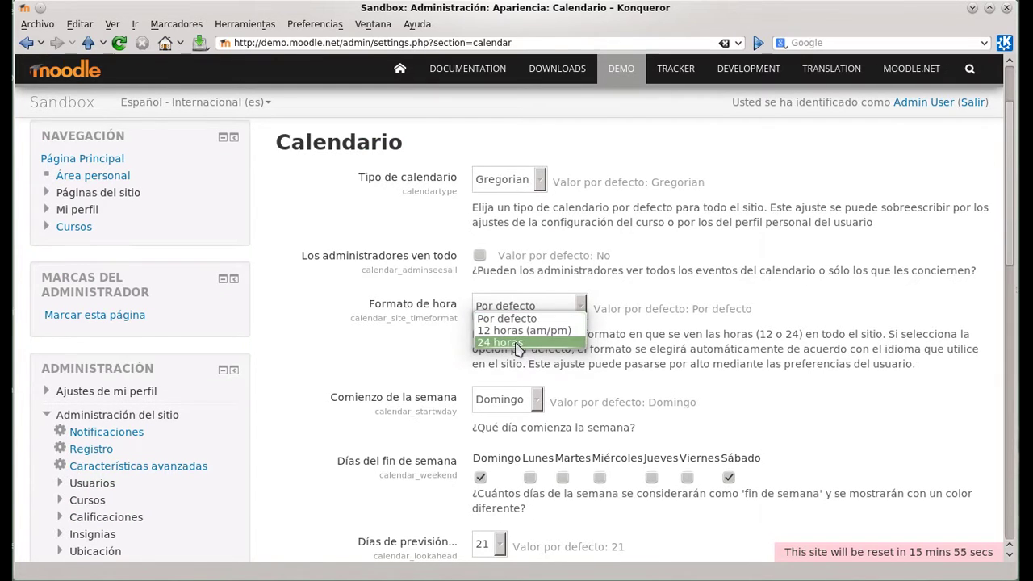
click(435, 346)
scroll(440, 384, down, 2)
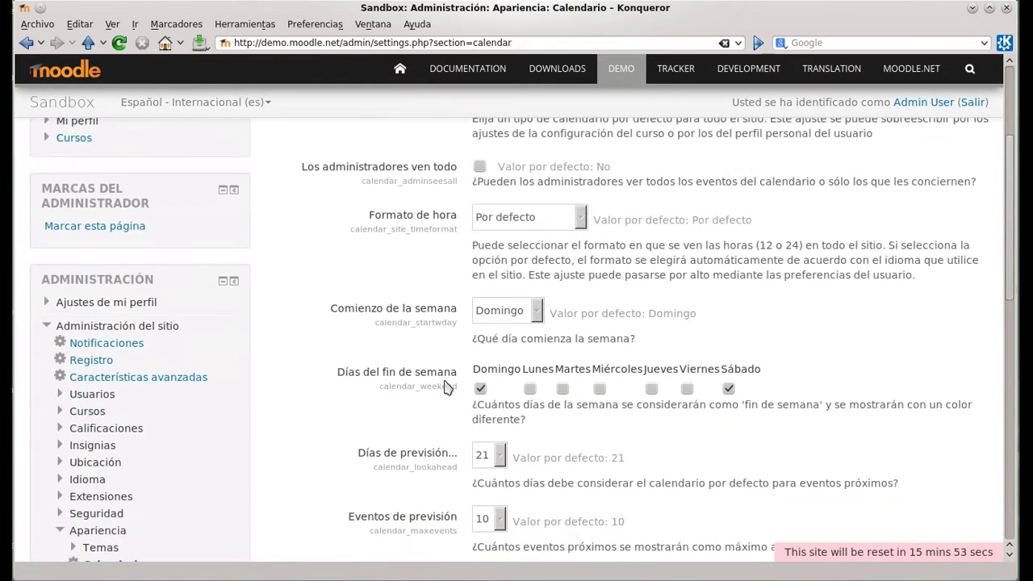
Step: Set the calendar's start of the week to Lunes and look over the weekend, upcoming-event and export settings
click(536, 314)
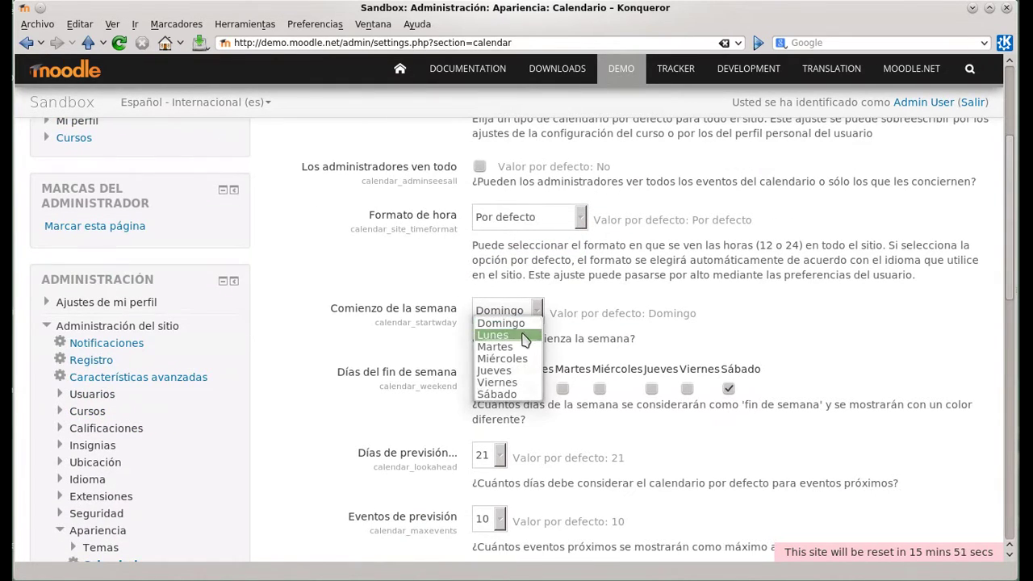
click(526, 334)
scroll(464, 347, down, 2)
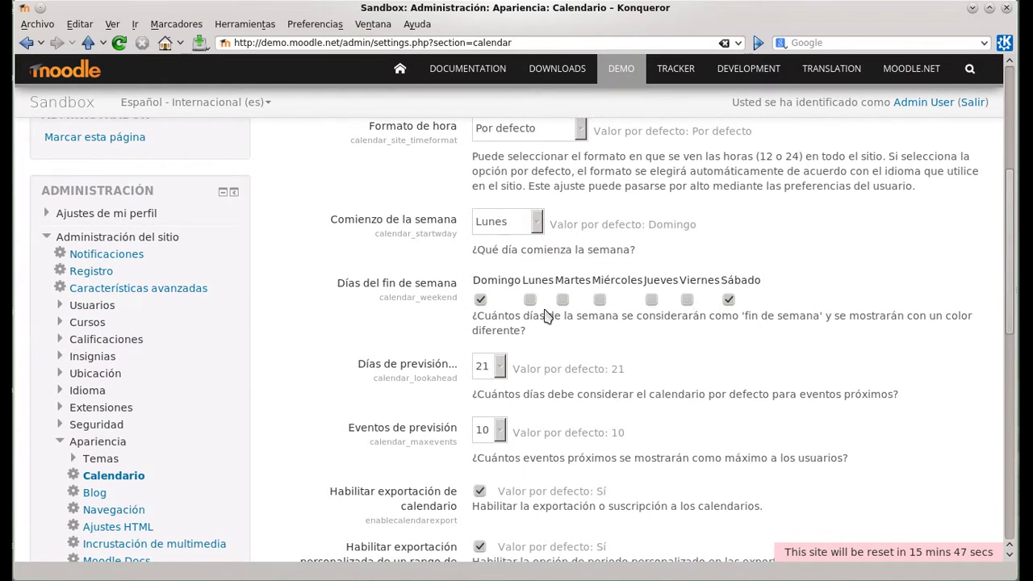
scroll(517, 307, down, 2)
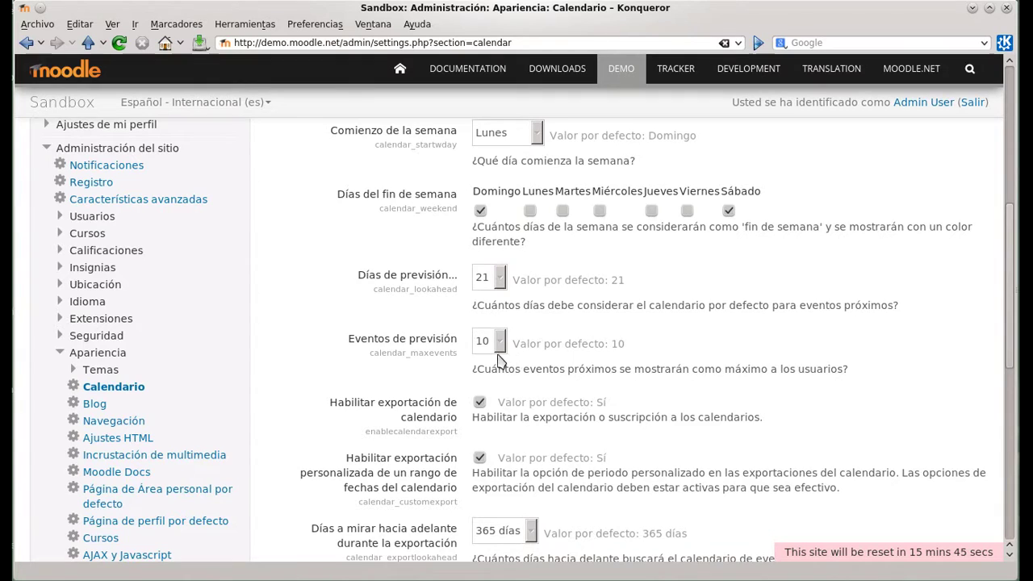
Step: Examine the calendar export settings, including custom range, look-ahead and look-back days, export salt and iCal source information
scroll(489, 373, down, 1)
scroll(435, 383, down, 1)
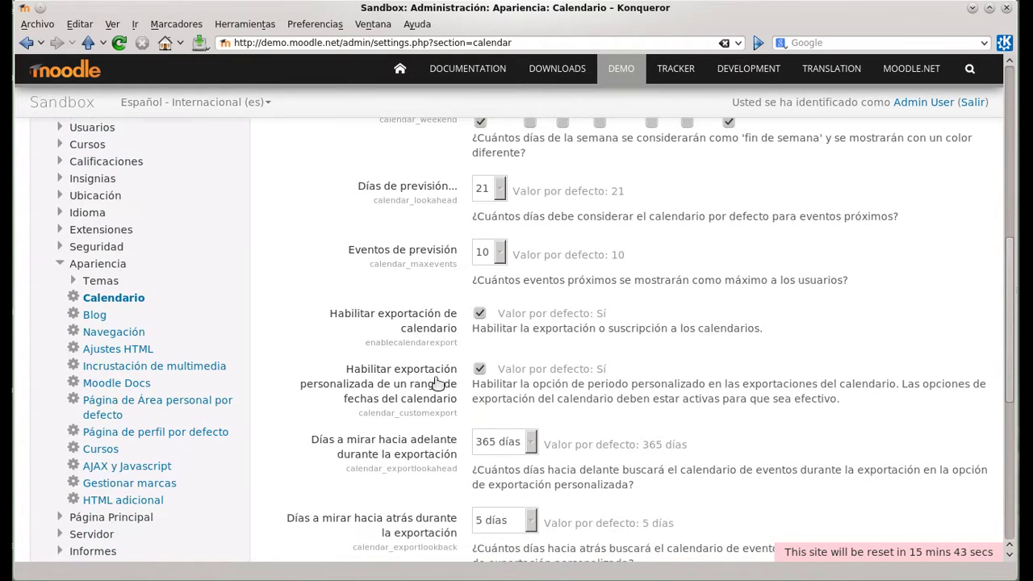
scroll(443, 397, down, 1)
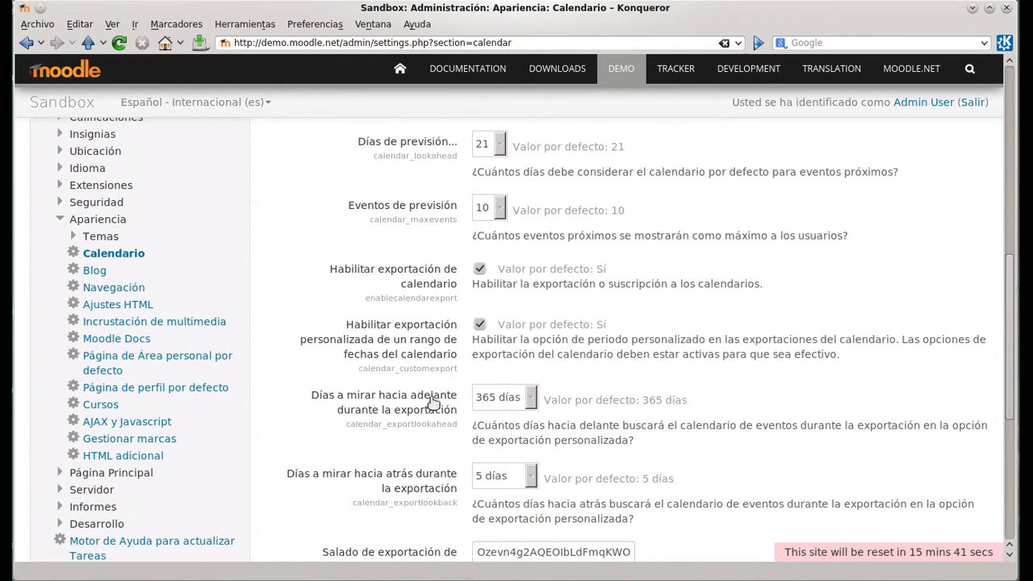
scroll(433, 401, down, 1)
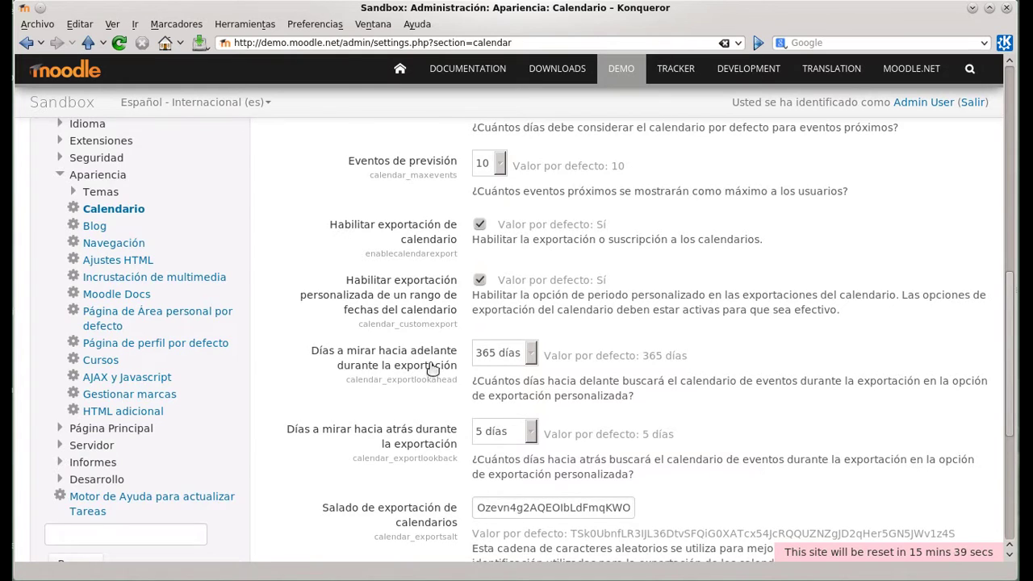
scroll(435, 368, down, 1)
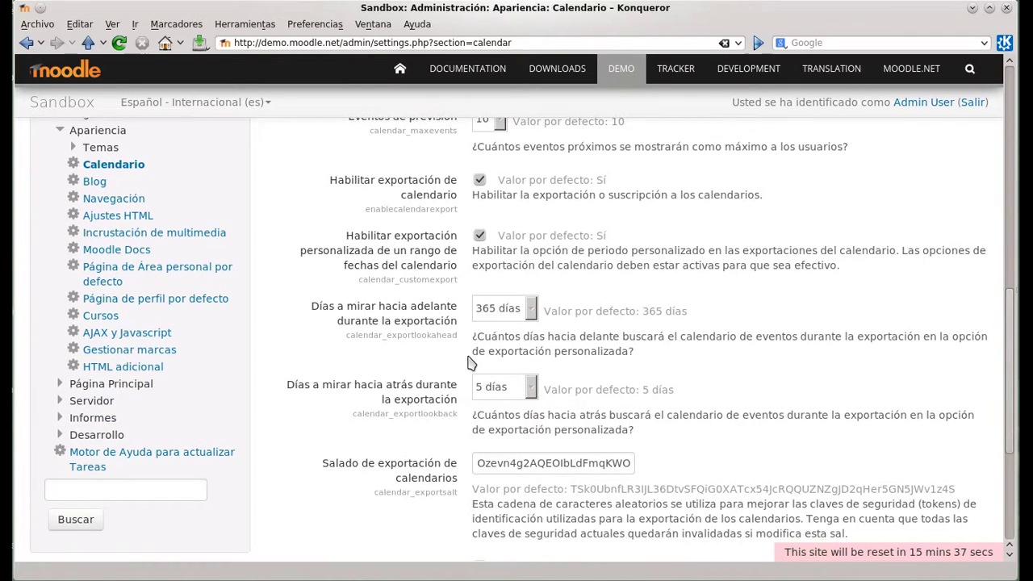
scroll(472, 363, down, 1)
scroll(476, 338, down, 2)
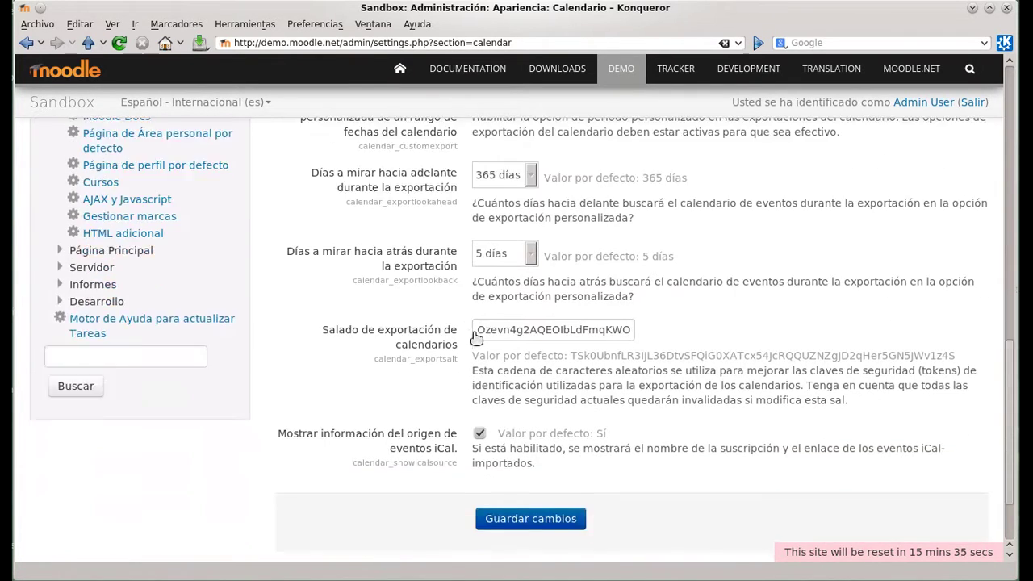
scroll(476, 338, down, 2)
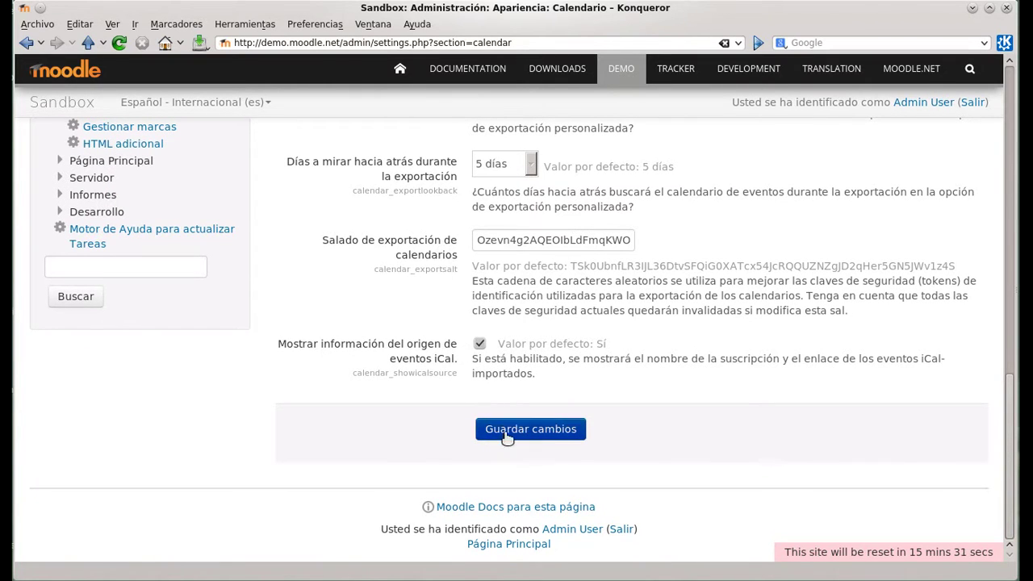
Step: Open the Blog settings under Apariencia, discarding the unsaved calendar changes
scroll(347, 332, up, 4)
scroll(347, 333, up, 1)
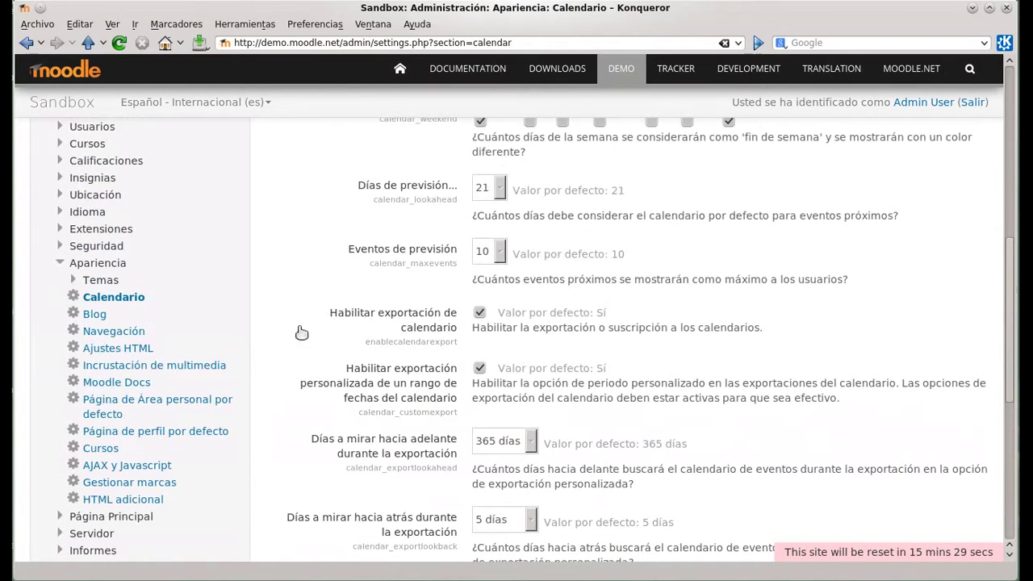
click(91, 319)
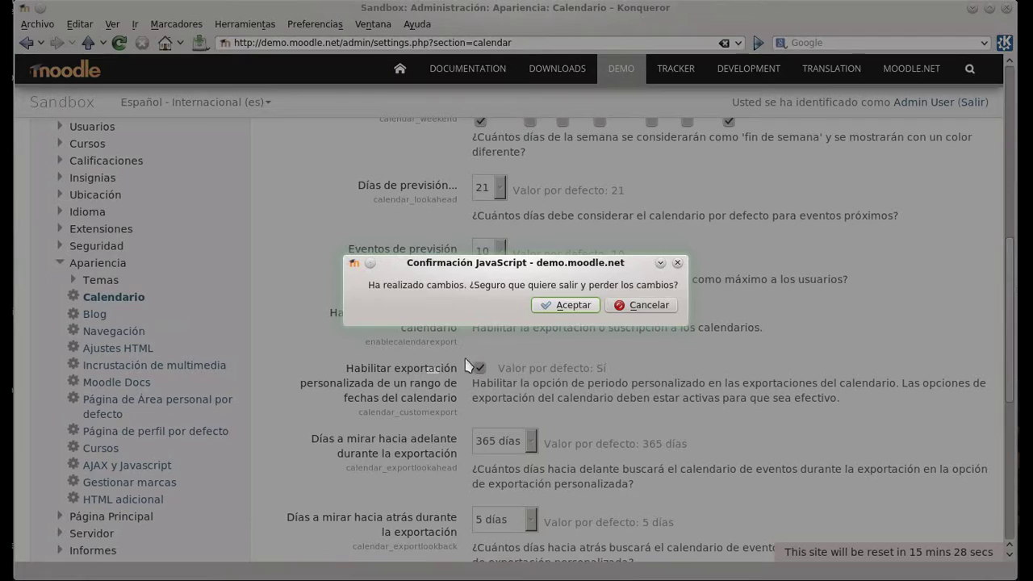
click(560, 310)
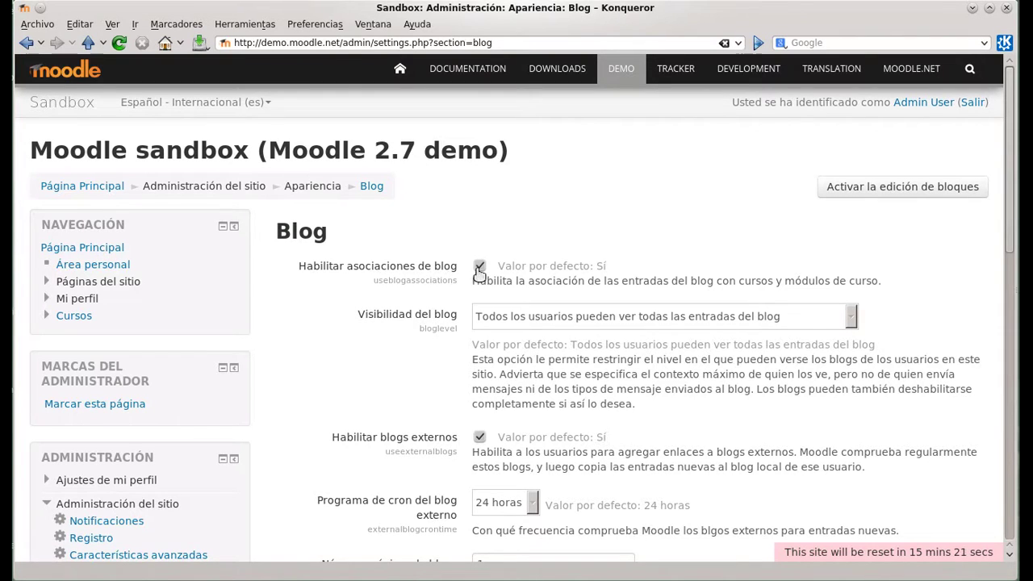
Step: Review the blog visibility options without changing the selection, and look over the external blogs setting
click(851, 322)
click(851, 322)
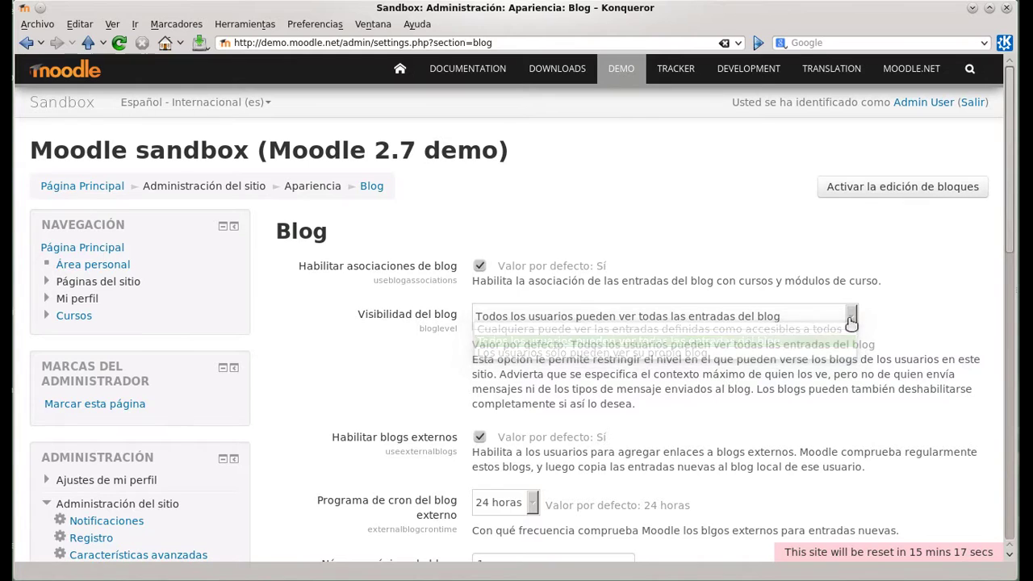
scroll(713, 360, down, 2)
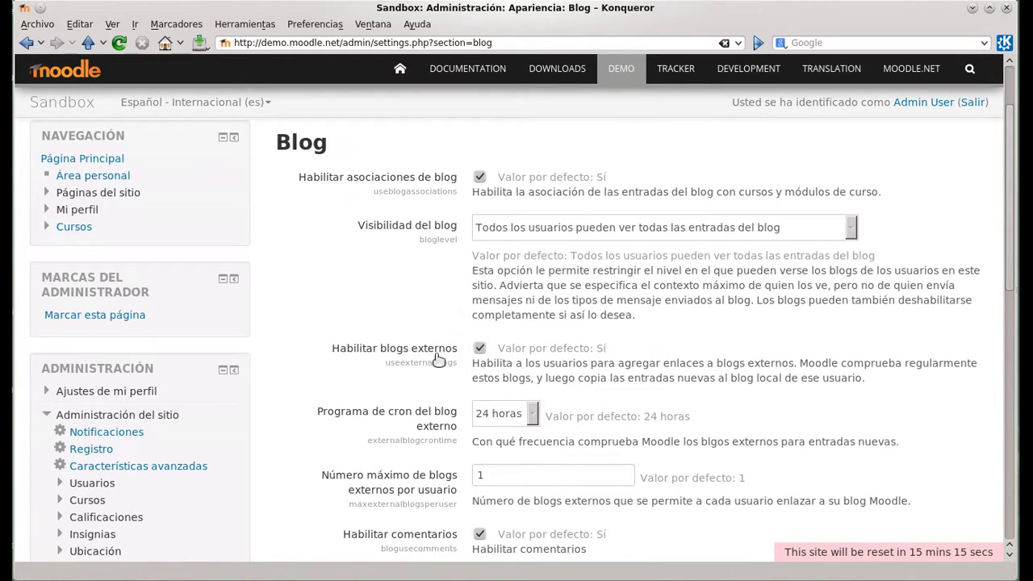
scroll(464, 360, down, 1)
scroll(464, 360, down, 1)
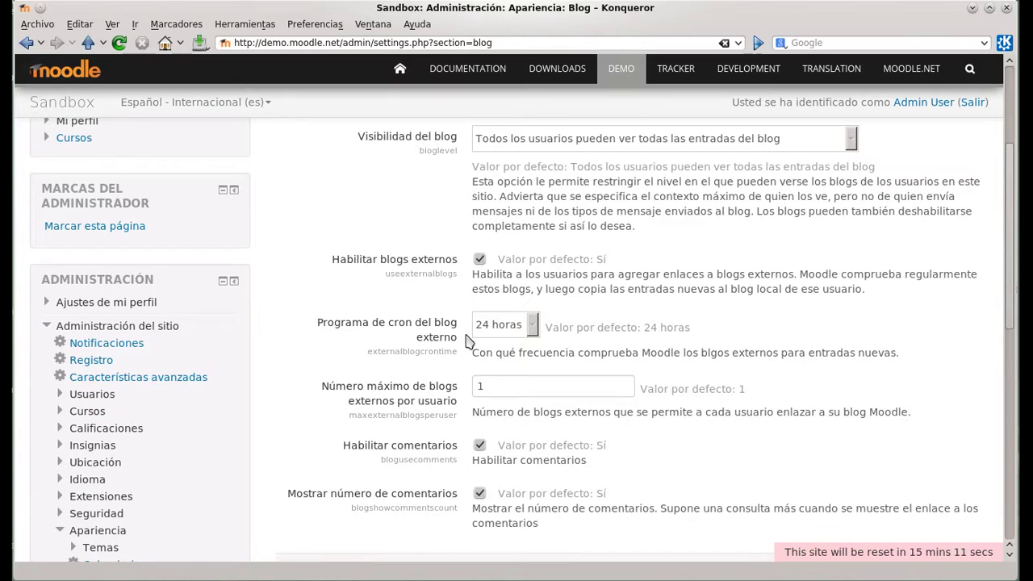
Step: Review the external blog cron schedules, keeping 24 horas, and check the maximum external blogs per user and comment settings
click(533, 329)
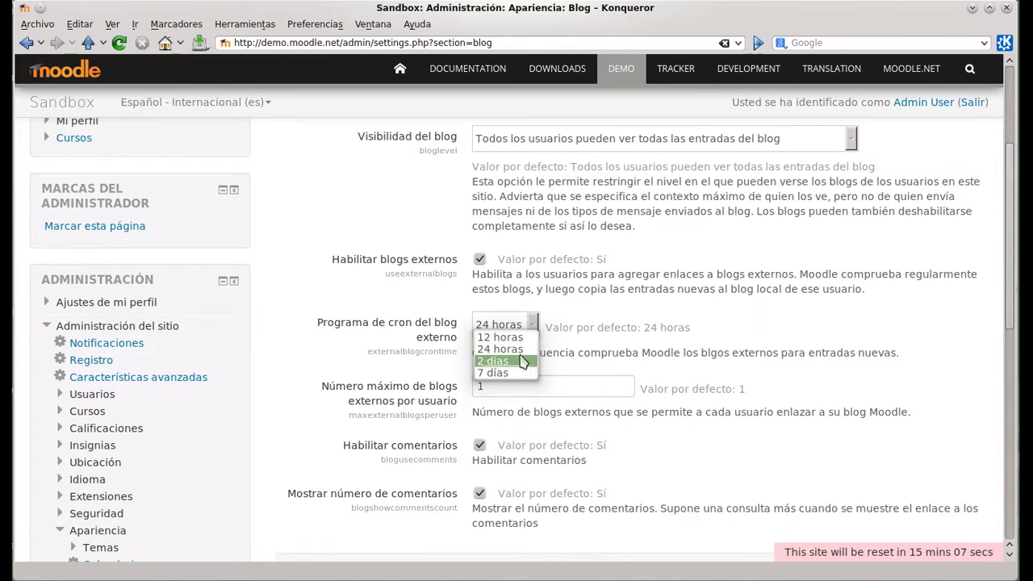
click(508, 348)
scroll(436, 327, down, 2)
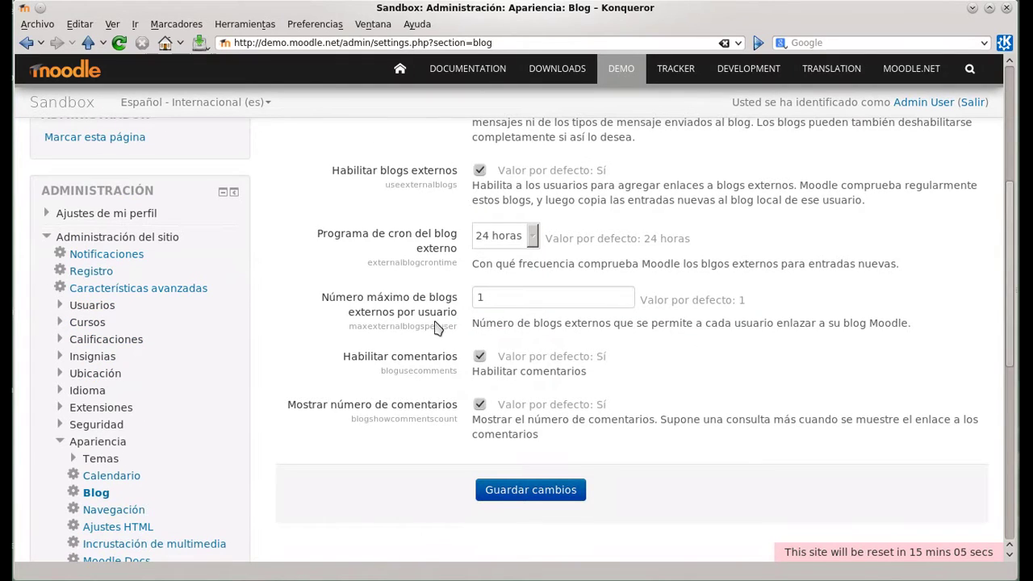
scroll(464, 311, down, 1)
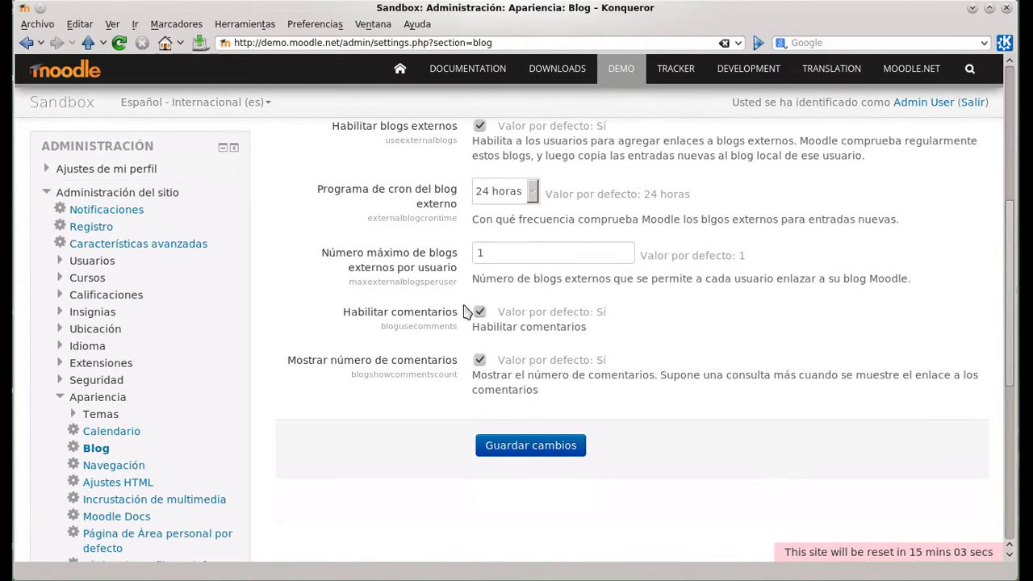
click(526, 256)
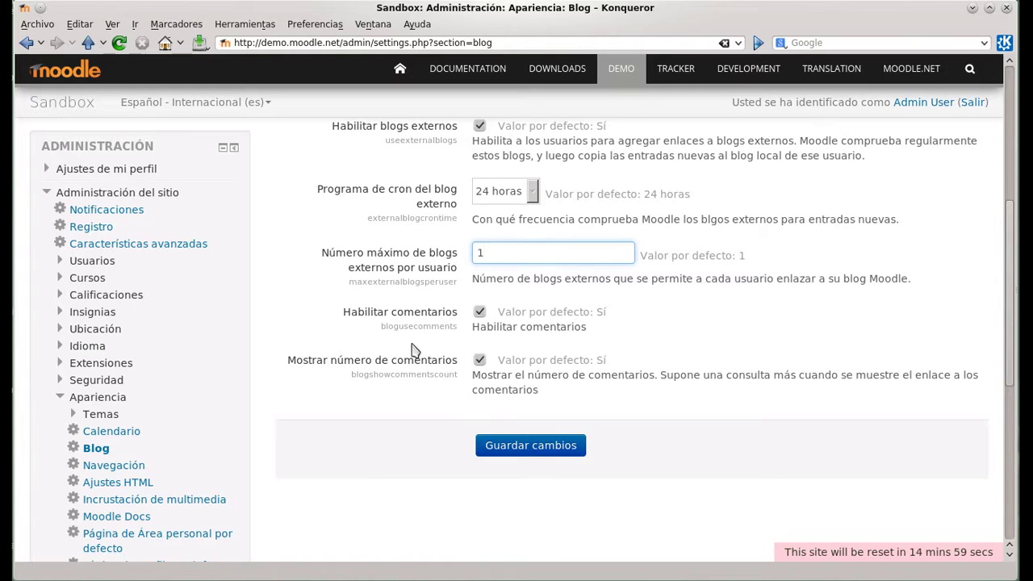
click(447, 435)
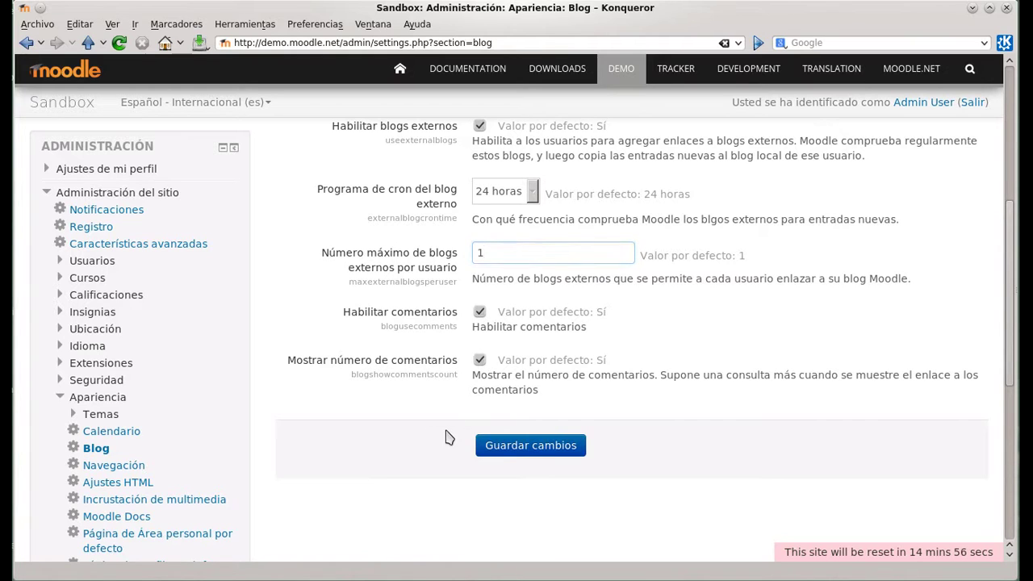
Step: Open the Navegación settings under Apariencia and review the default home page options, leaving Sitio selected
scroll(323, 420, down, 3)
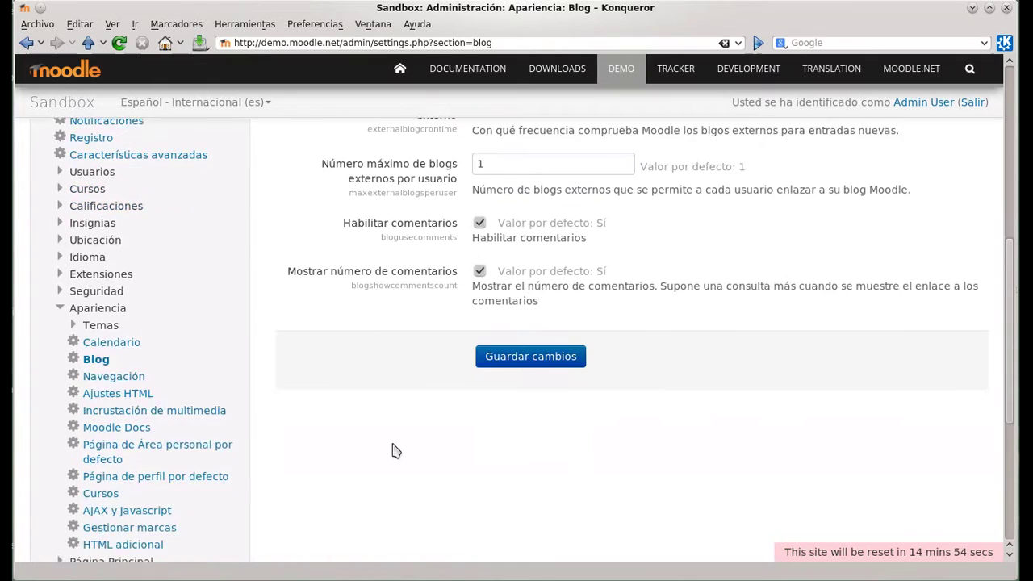
click(142, 337)
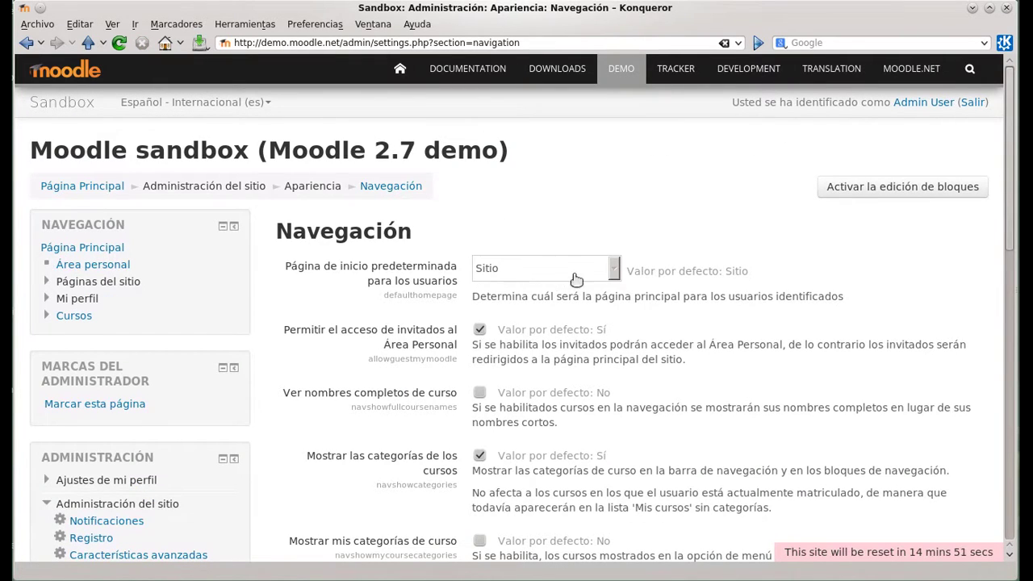
click(598, 277)
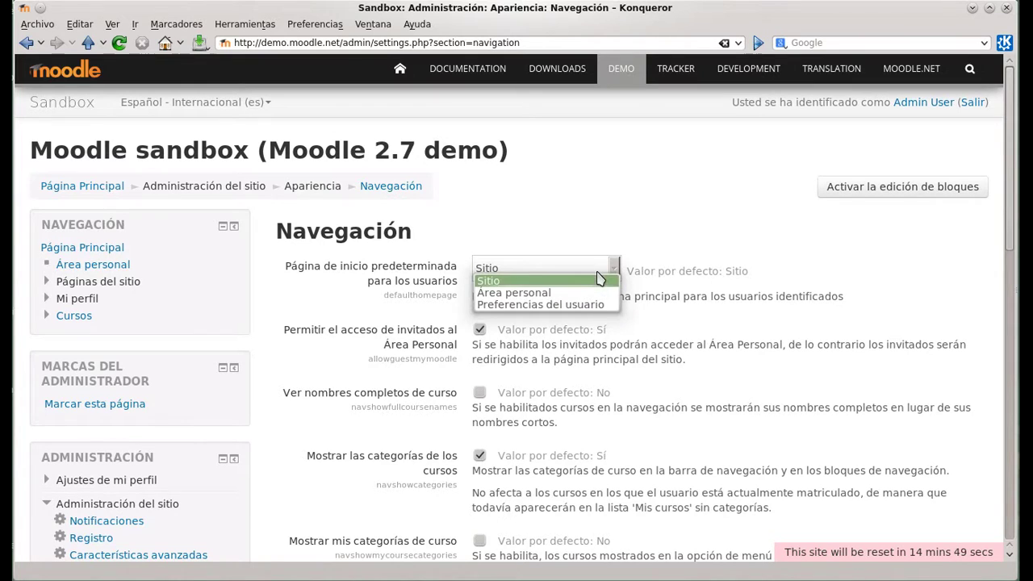
click(726, 337)
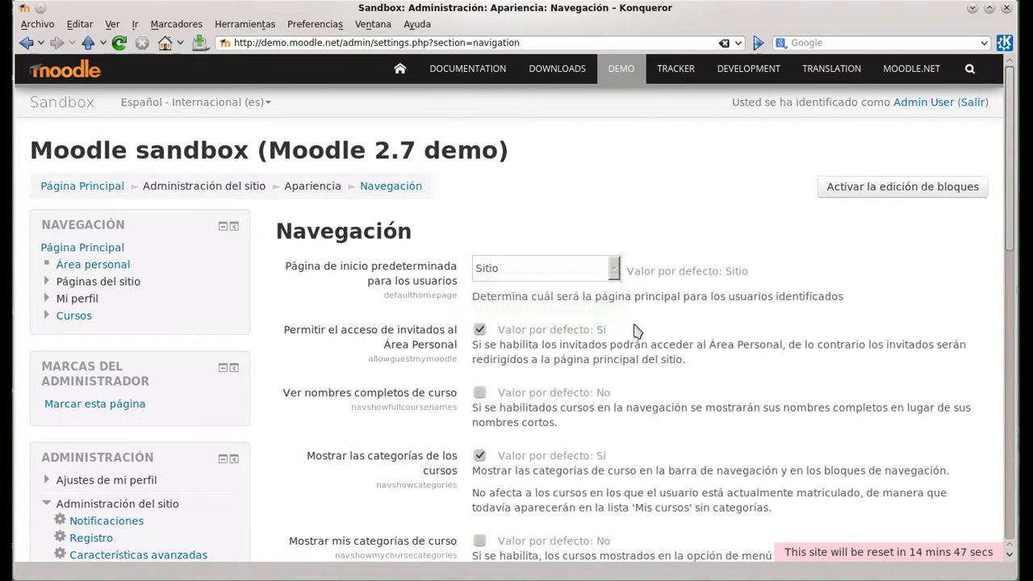
Step: Examine the navigation settings for guest access, full course names, course categories and showing all courses
scroll(626, 333, down, 1)
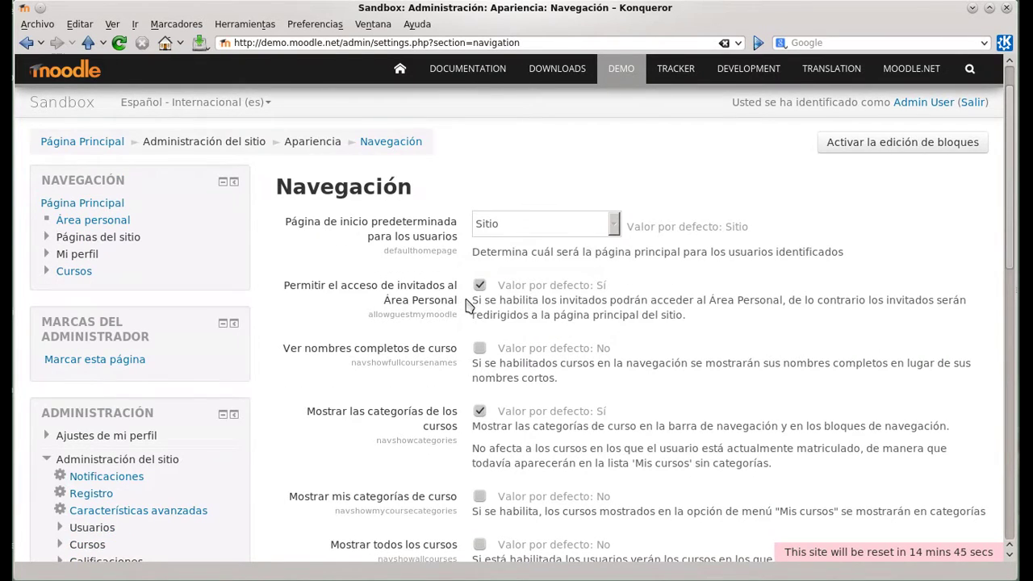
scroll(468, 306, down, 1)
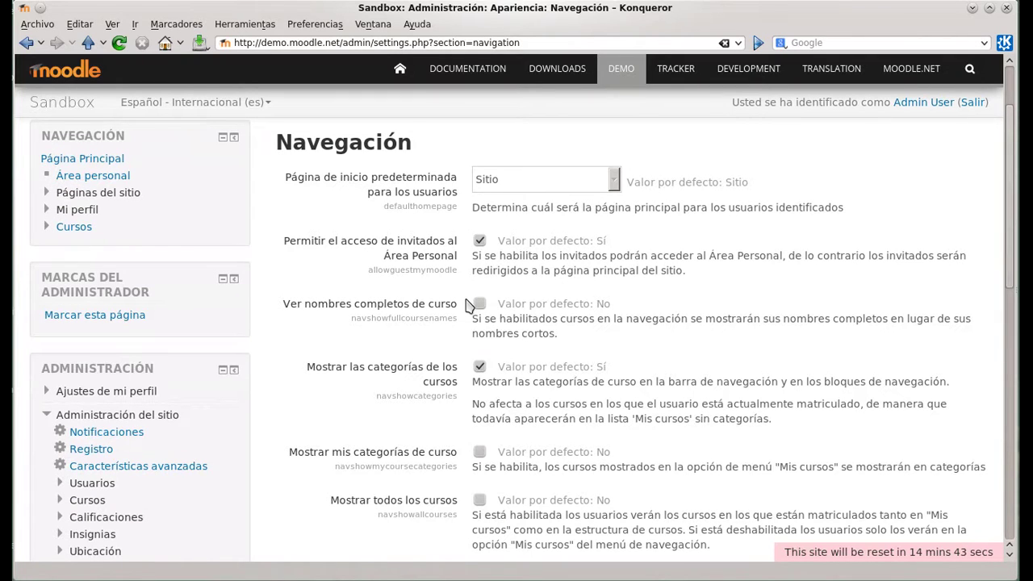
scroll(468, 306, down, 1)
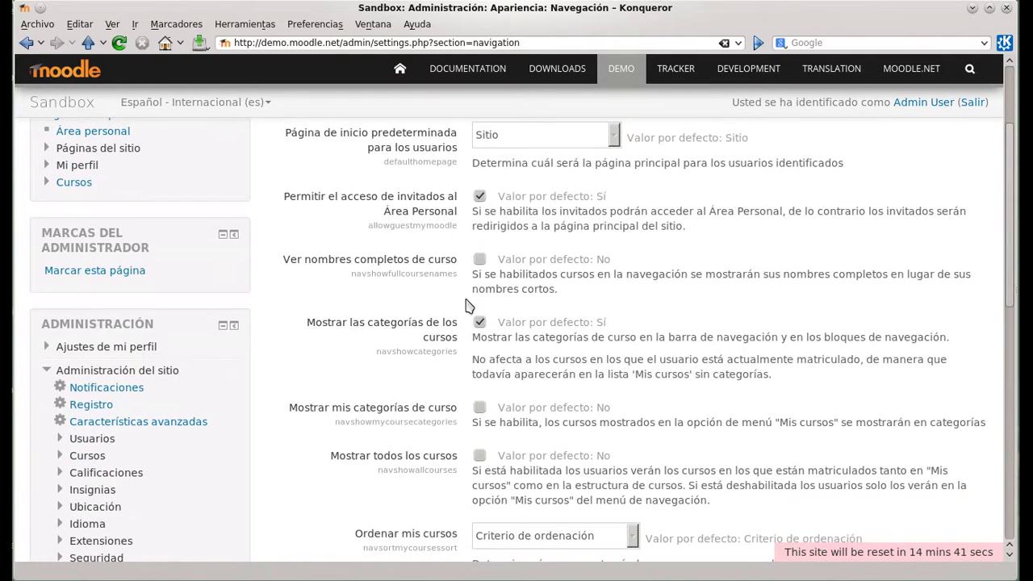
scroll(468, 306, down, 1)
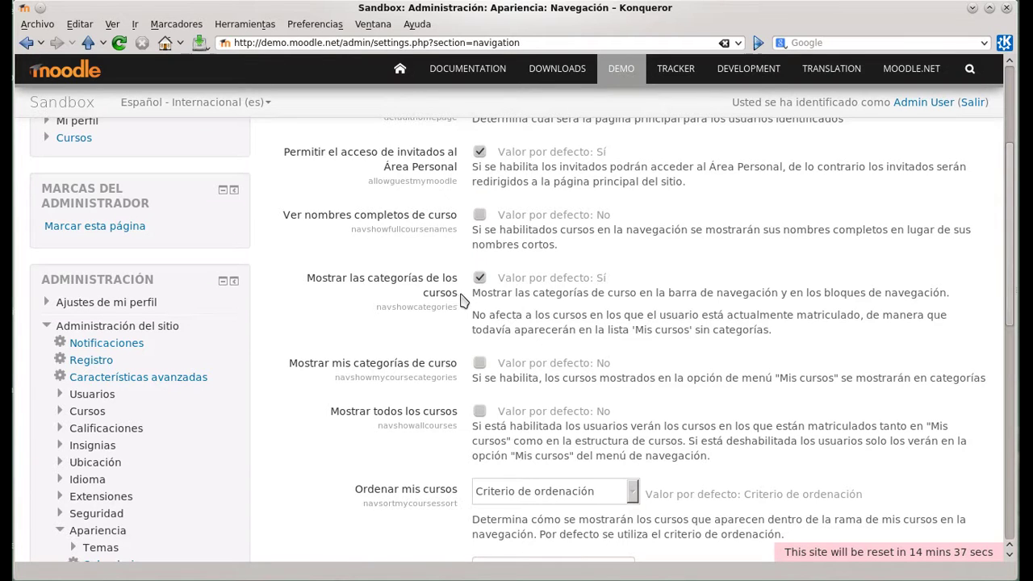
scroll(464, 300, down, 2)
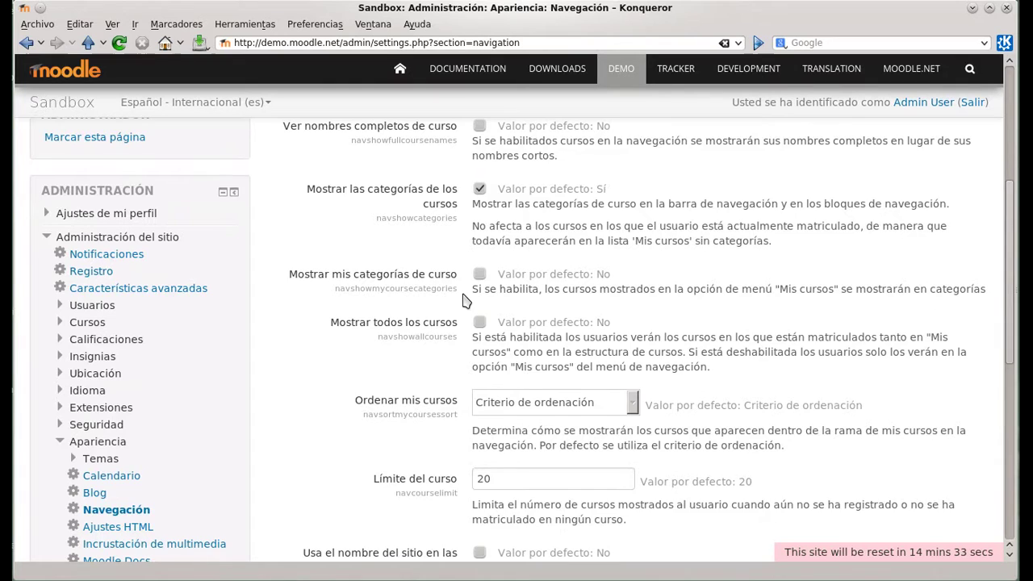
scroll(464, 300, down, 1)
scroll(464, 301, down, 2)
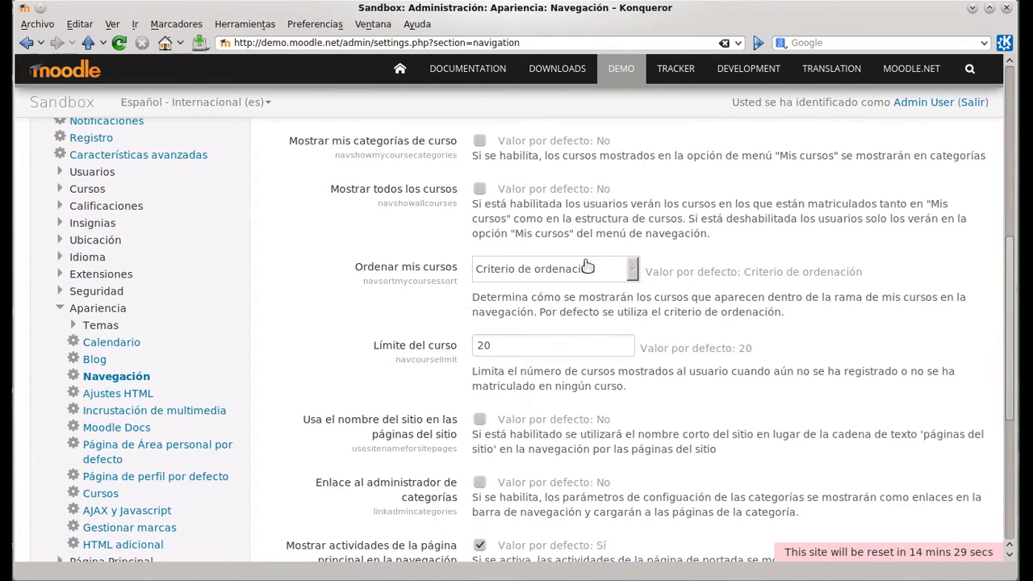
Step: Review the Ordenar mis cursos options, leaving Criterio de ordenación, and examine the course limit, site name, category link, front page activity and message link settings
click(628, 275)
click(698, 315)
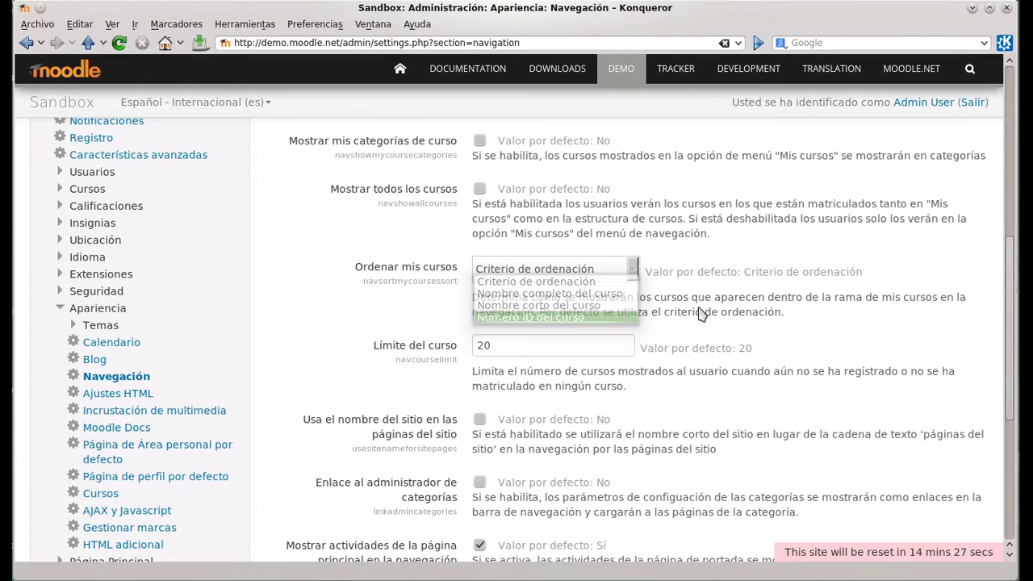
scroll(702, 299, down, 2)
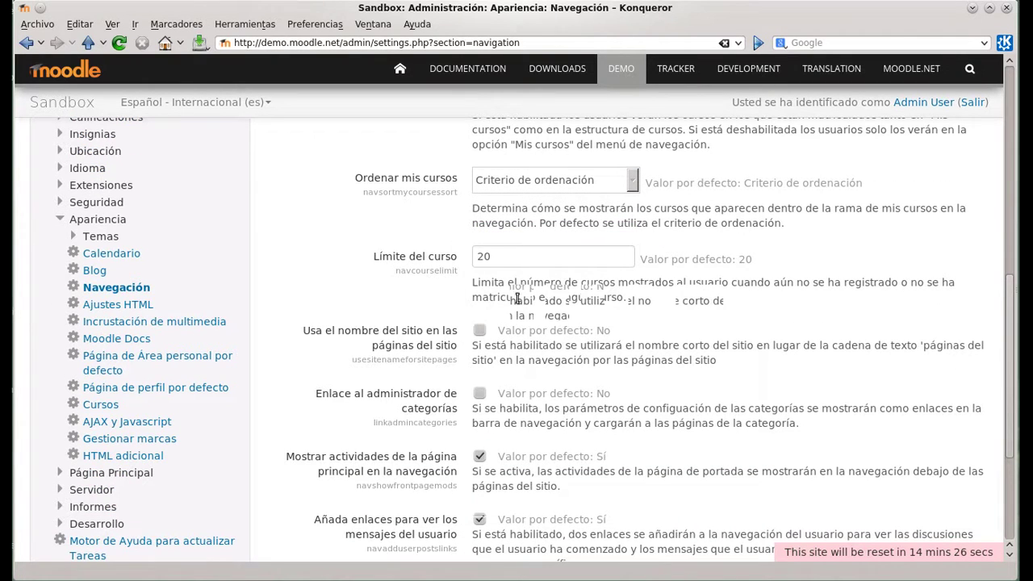
scroll(464, 307, down, 2)
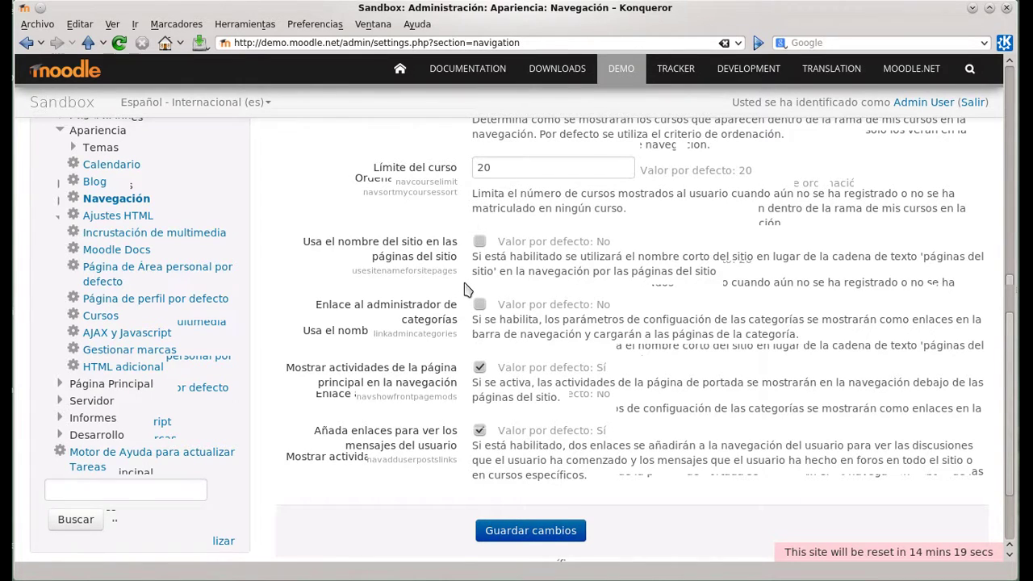
scroll(464, 289, down, 1)
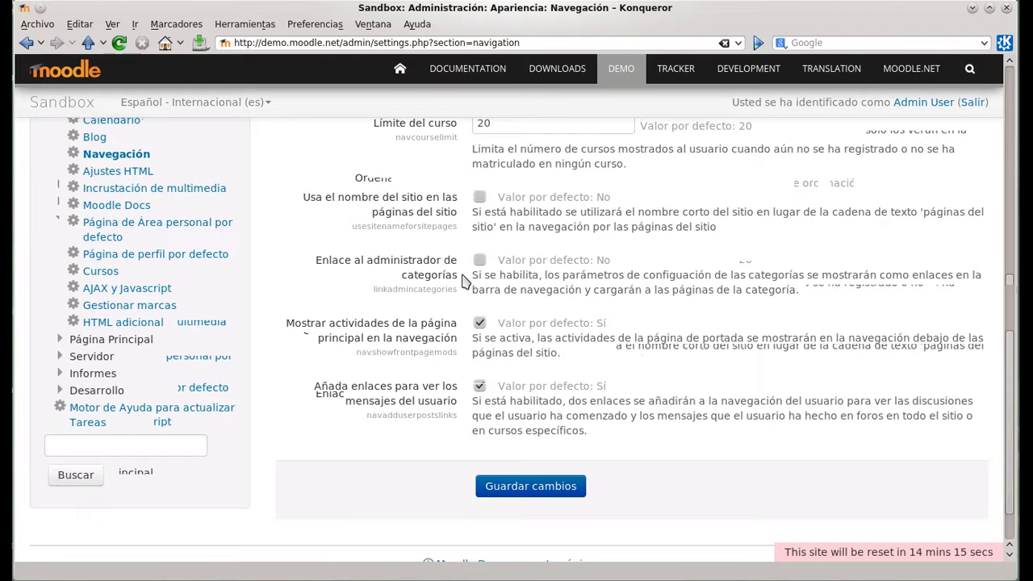
scroll(464, 280, down, 1)
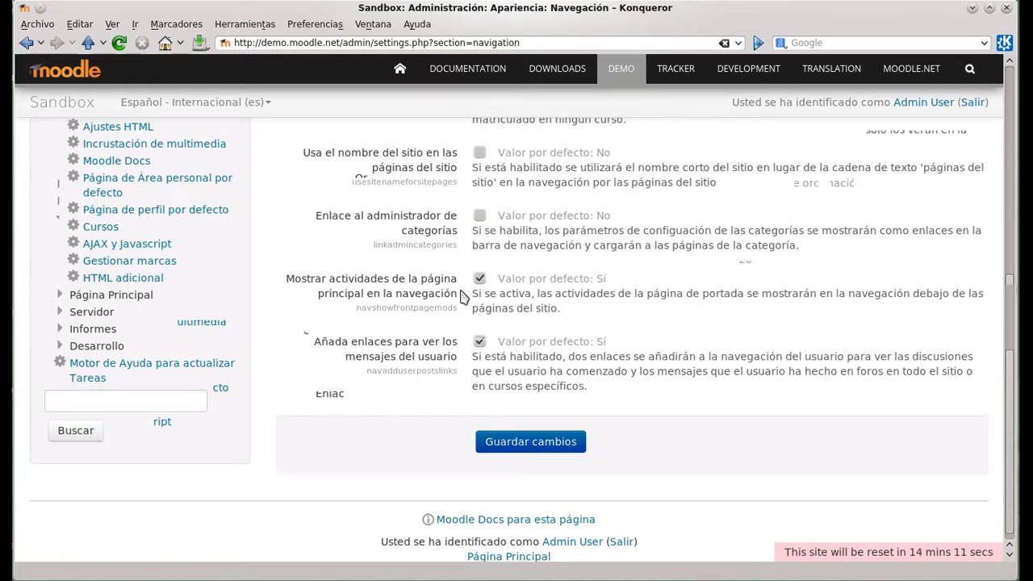
scroll(464, 297, down, 1)
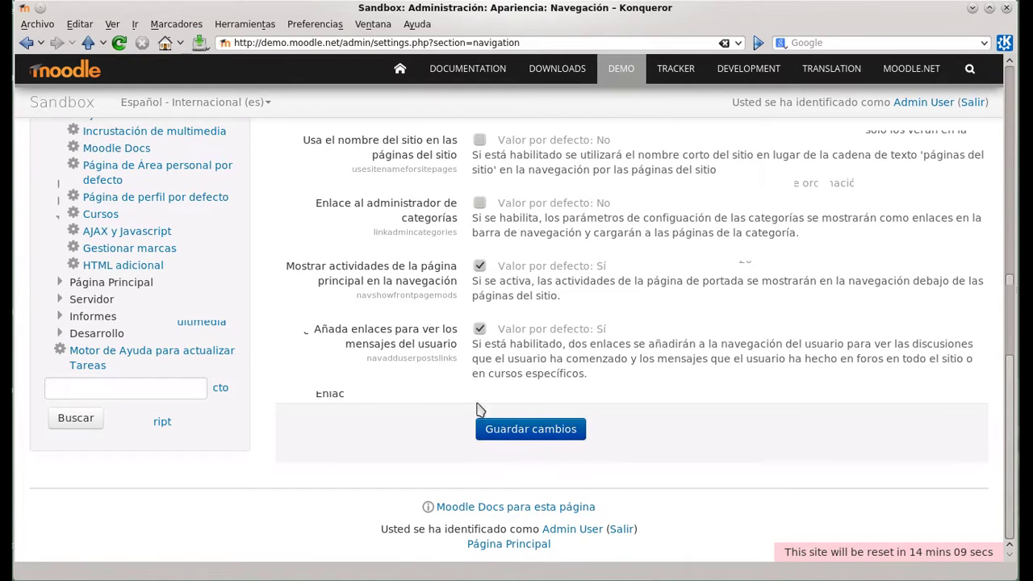
Step: Open the Ajustes HTML settings under Apariencia
scroll(333, 338, up, 5)
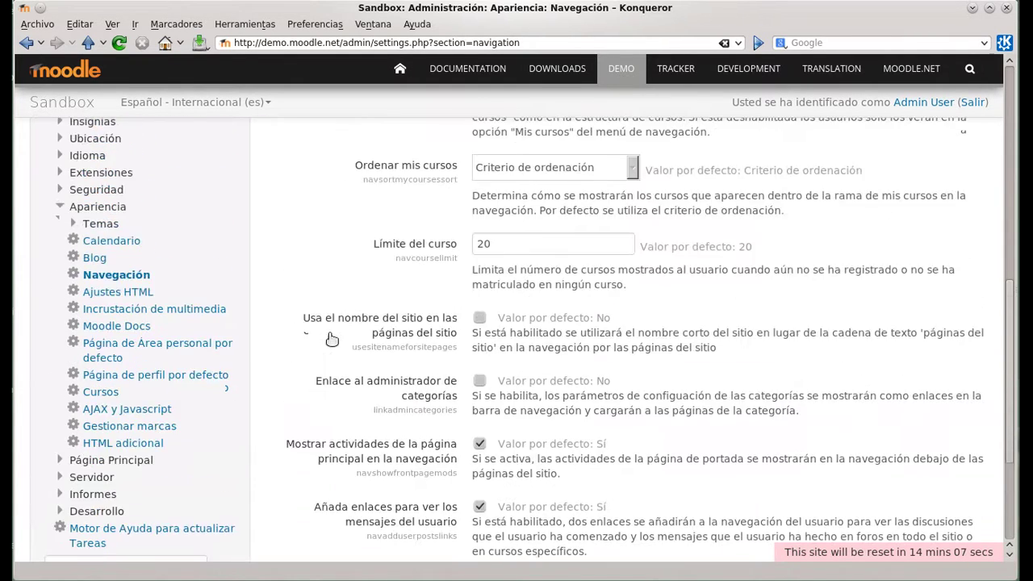
click(142, 337)
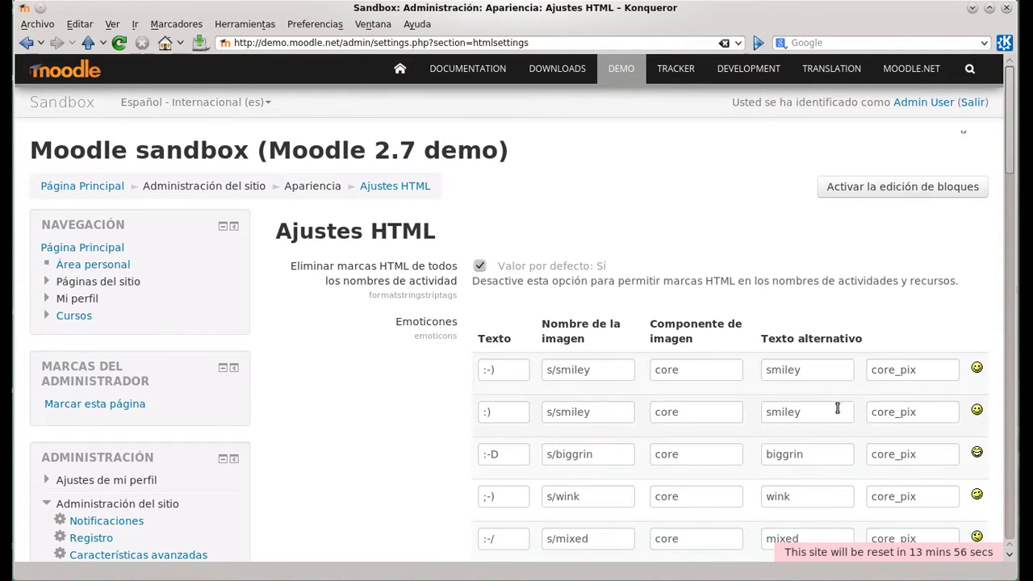
Step: Examine the Ajustes HTML page's activity name tag option, the Emoticones table and the instructions for editing or resetting emoticons
scroll(807, 399, down, 3)
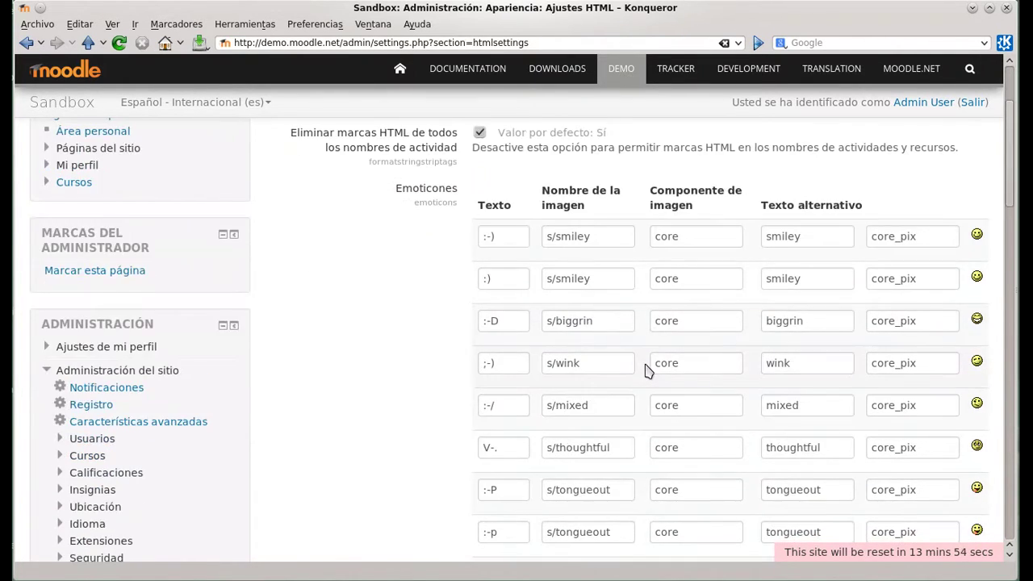
scroll(647, 367, down, 2)
scroll(646, 371, down, 4)
scroll(647, 371, up, 1)
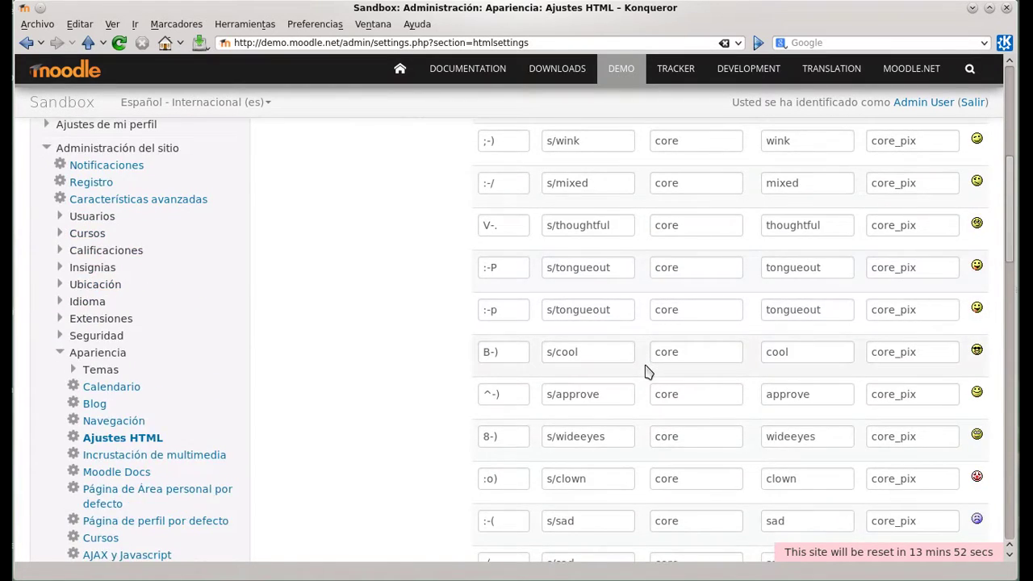
scroll(648, 372, down, 10)
scroll(647, 372, down, 9)
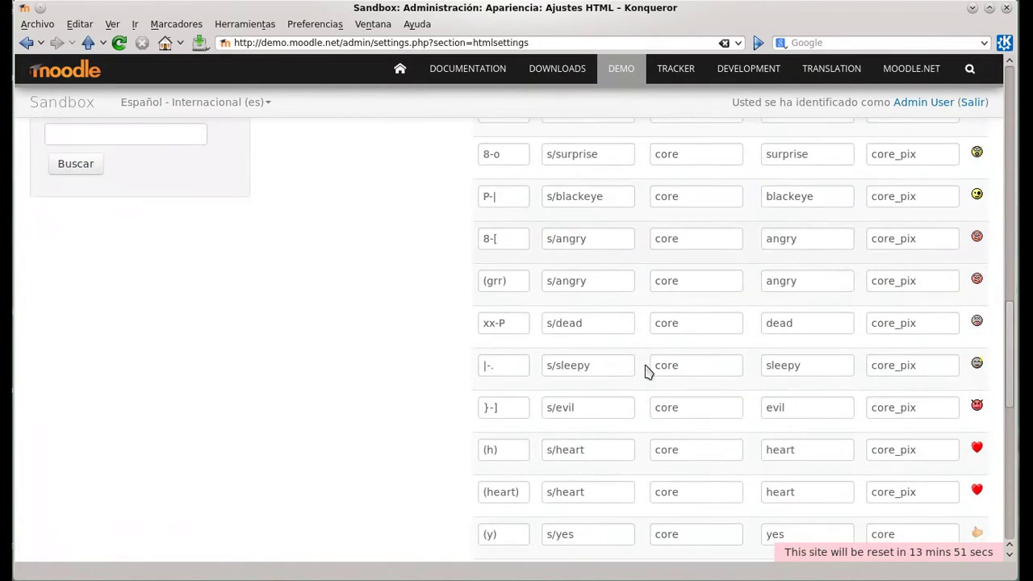
scroll(647, 371, down, 5)
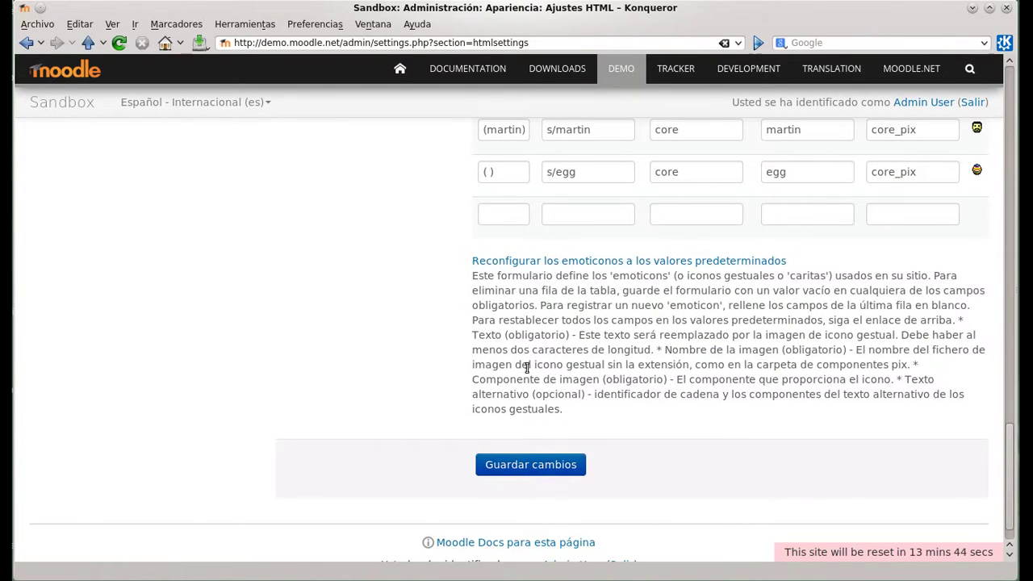
Step: Open the Incrustación de multimedia settings under Apariencia and review the available players and the older multimedia players
scroll(411, 348, up, 20)
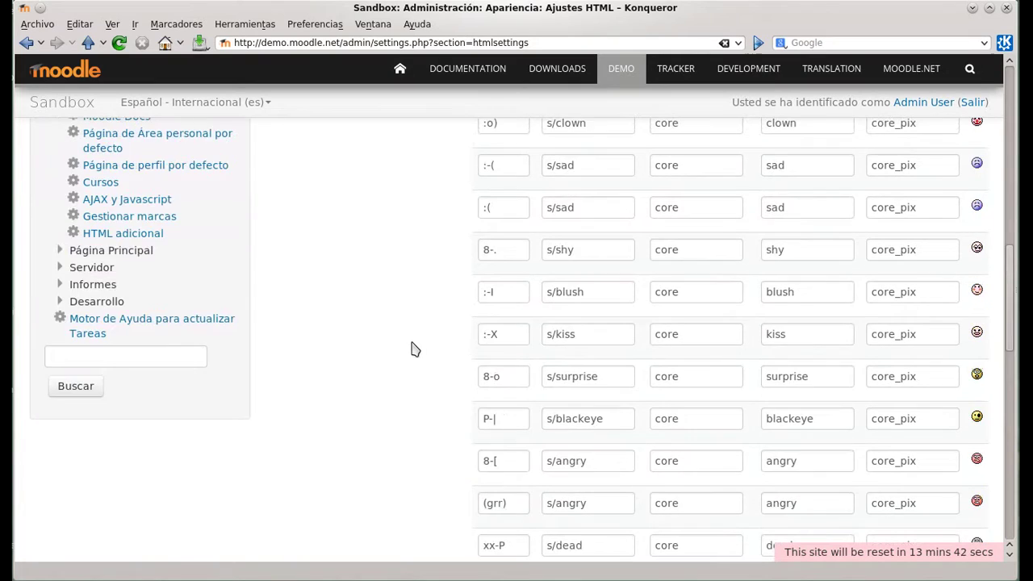
click(210, 279)
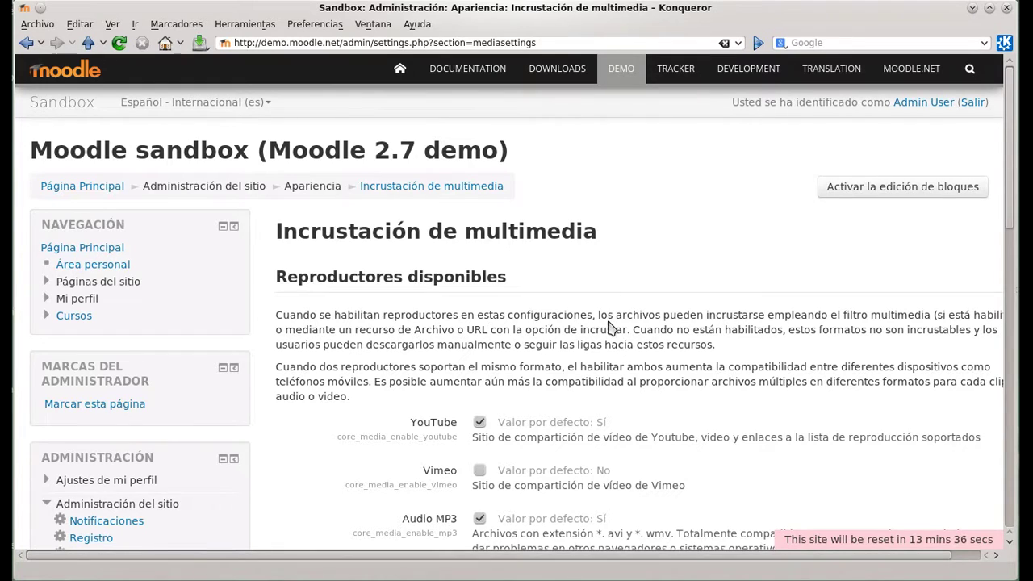
scroll(611, 327, down, 3)
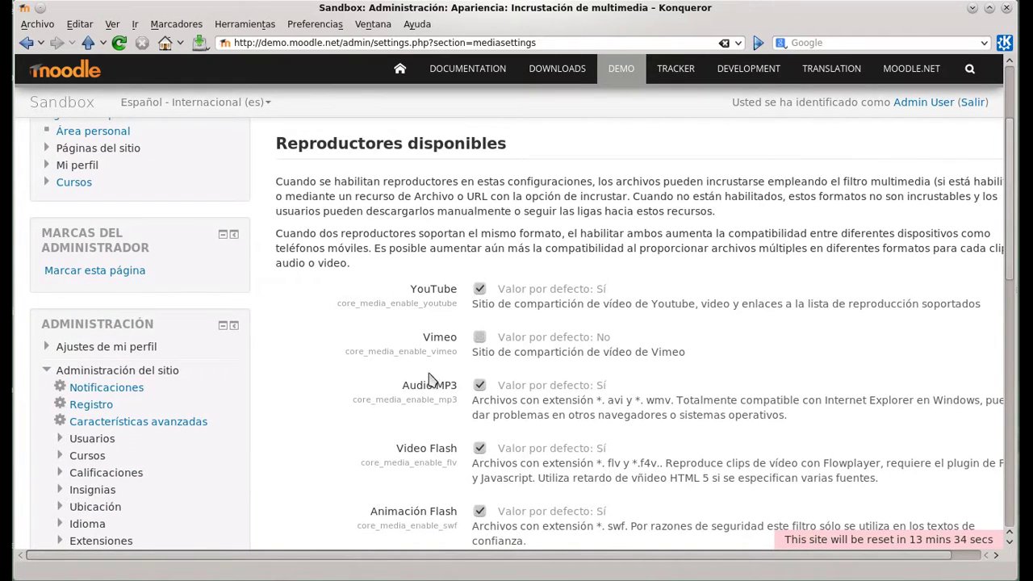
scroll(432, 379, down, 2)
scroll(438, 369, down, 2)
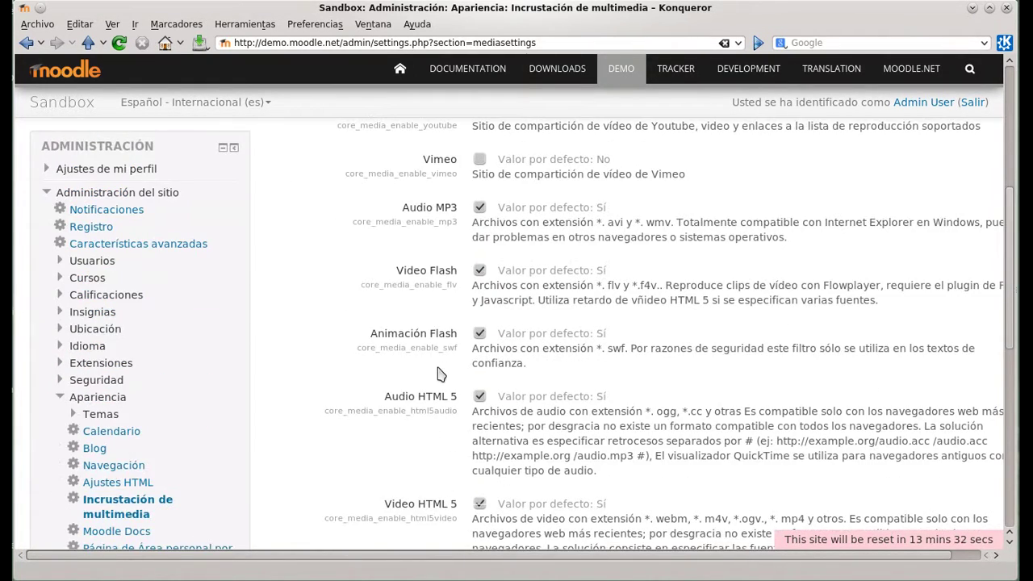
scroll(440, 374, down, 5)
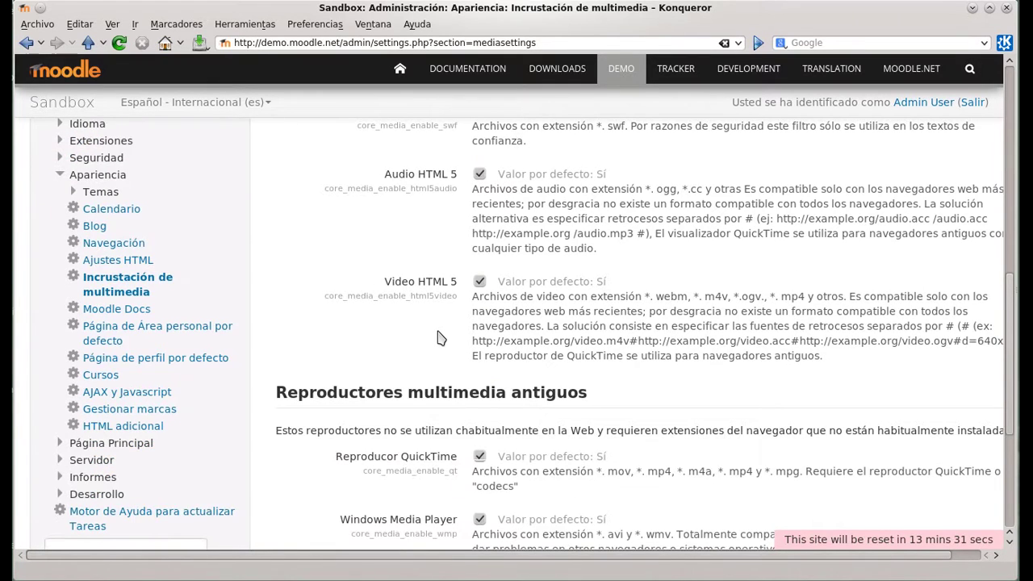
scroll(440, 337, down, 3)
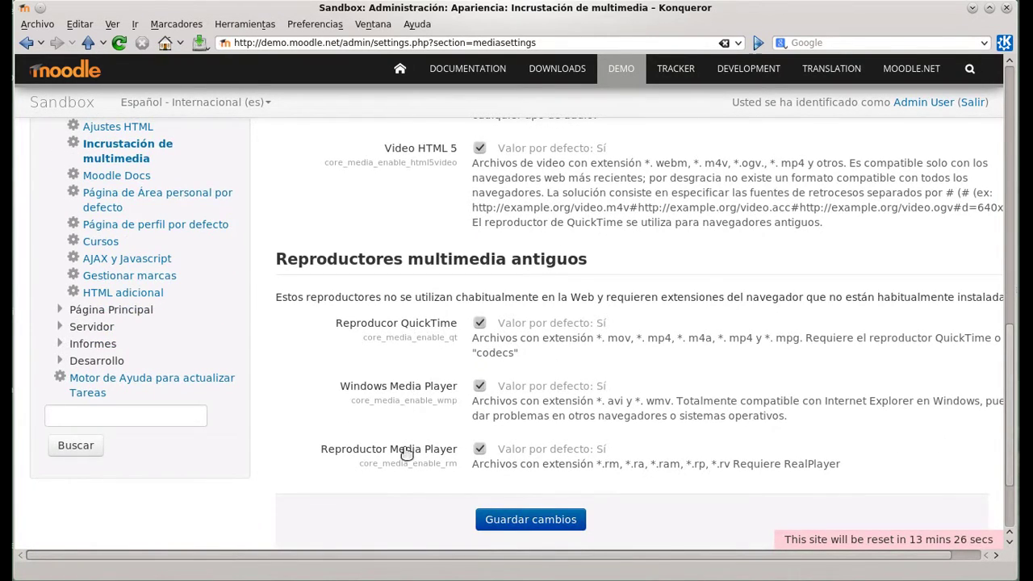
scroll(408, 452, down, 1)
Step: Open the Moodle Docs settings under Apariencia and choose Español - Internacional (es) as the document language
scroll(360, 358, up, 6)
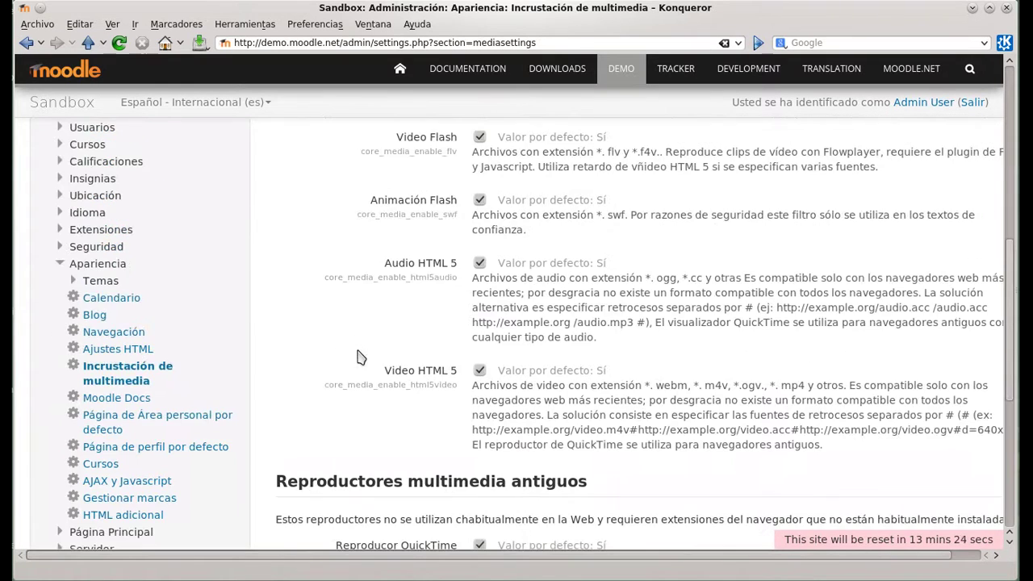
scroll(347, 357, down, 2)
click(152, 310)
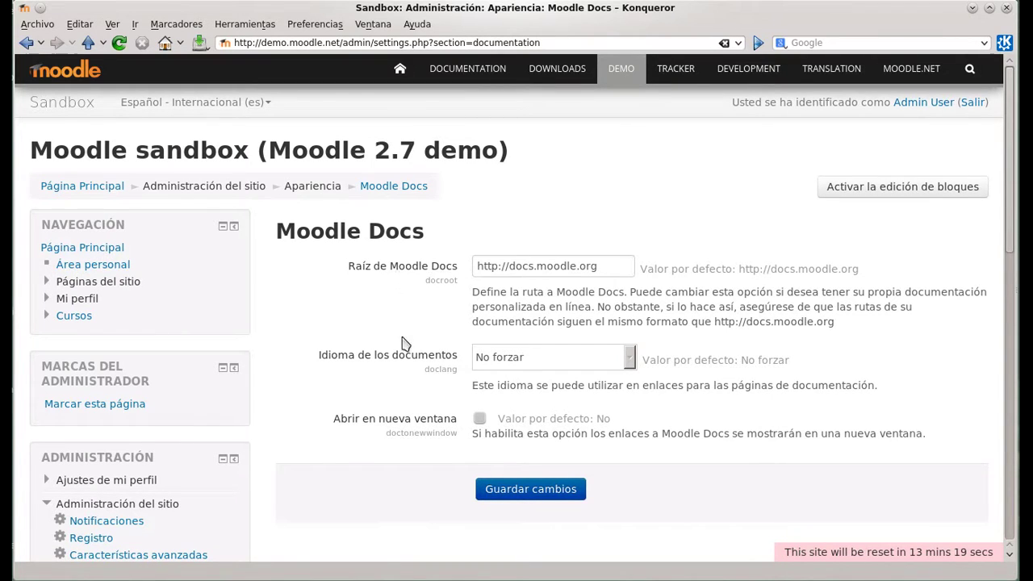
click(601, 368)
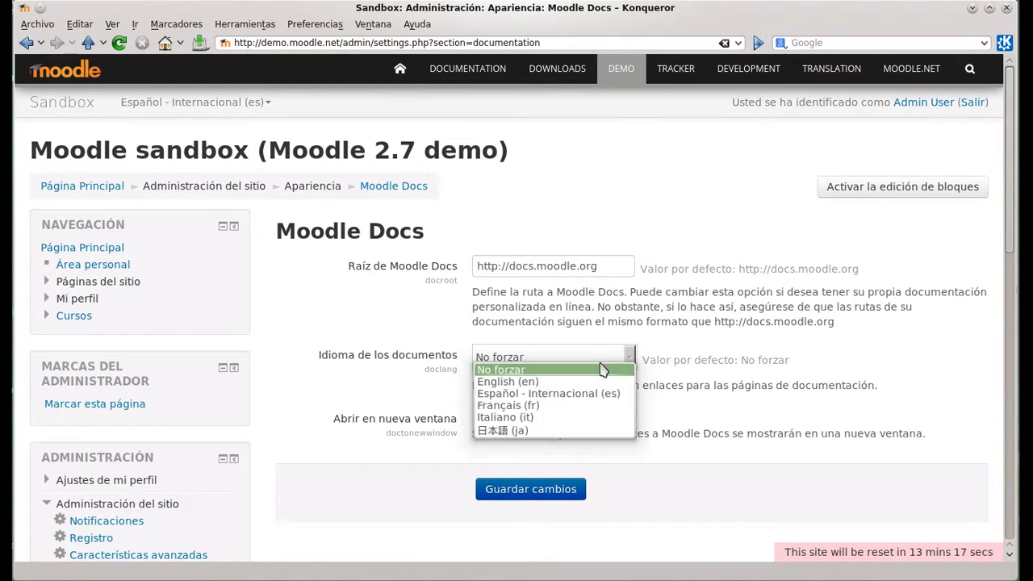
click(604, 393)
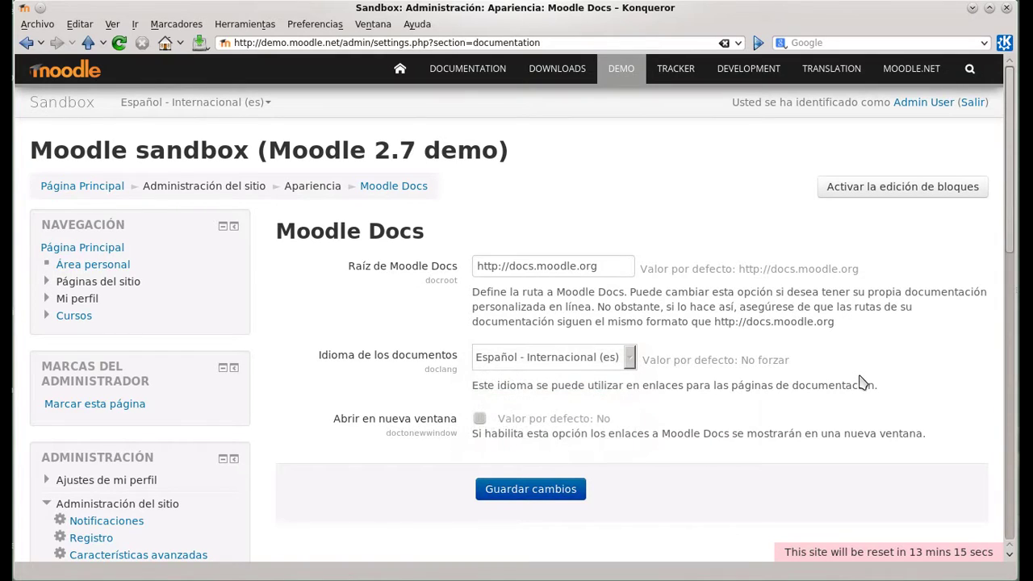
scroll(861, 383, down, 1)
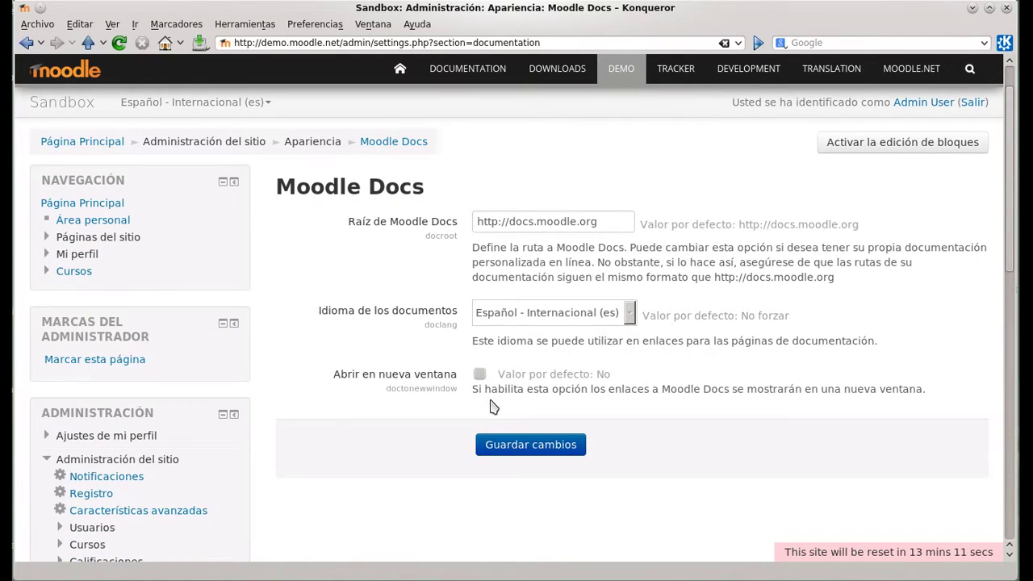
scroll(406, 384, down, 1)
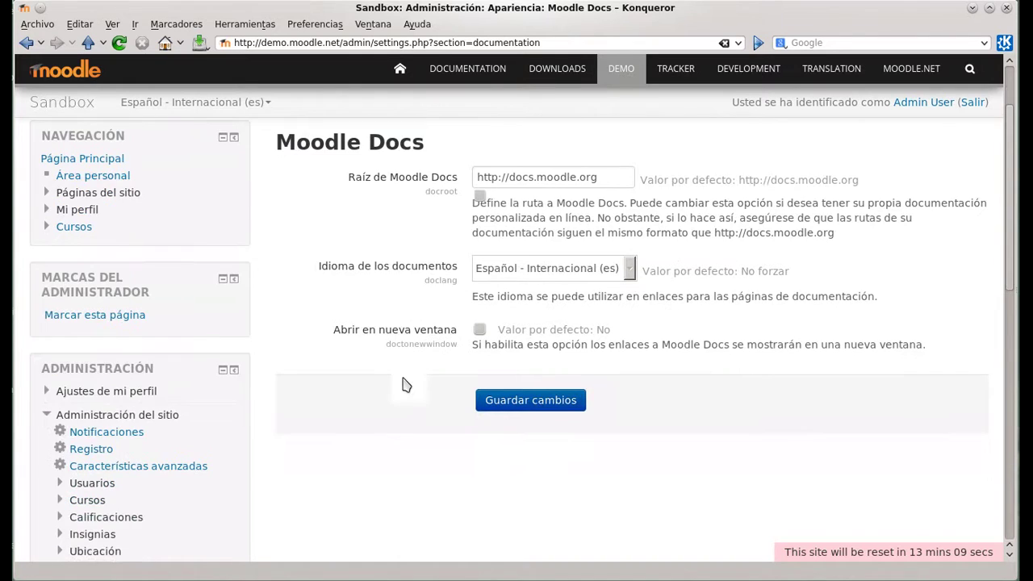
Step: View the Página de Área personal por defecto, discarding the unsaved Moodle Docs changes, and open the Página de perfil por defecto
scroll(406, 385, down, 7)
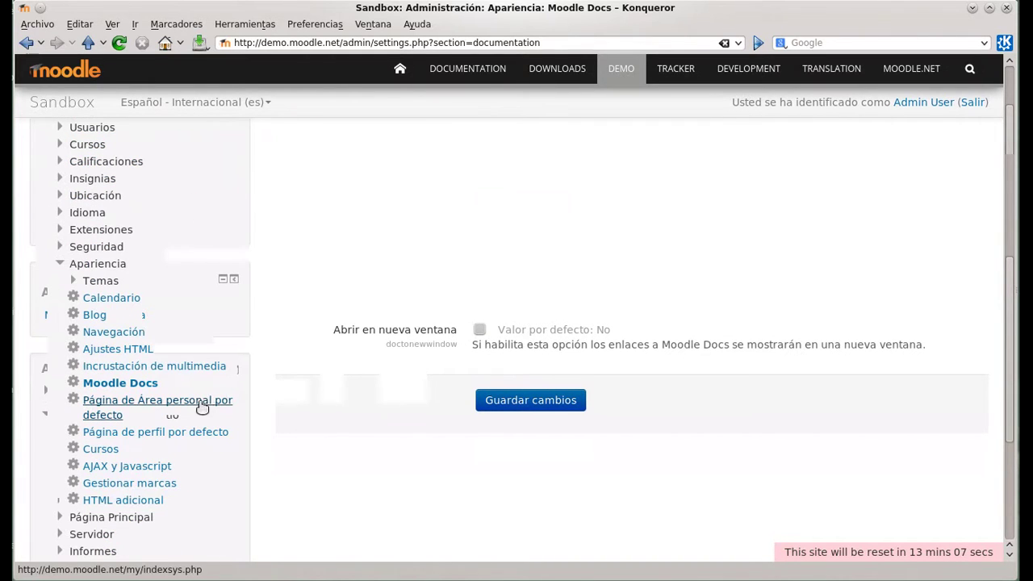
click(201, 408)
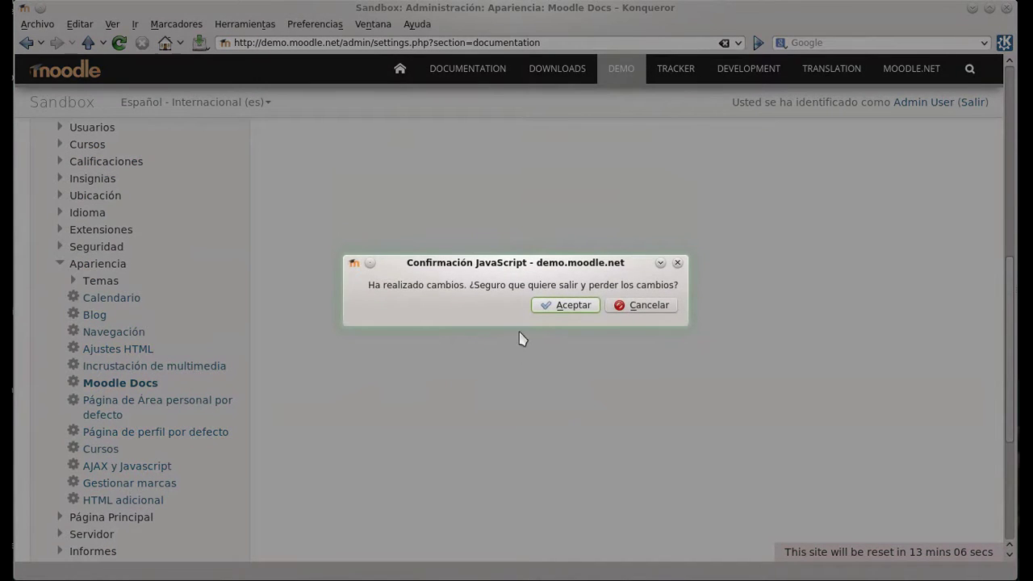
click(544, 309)
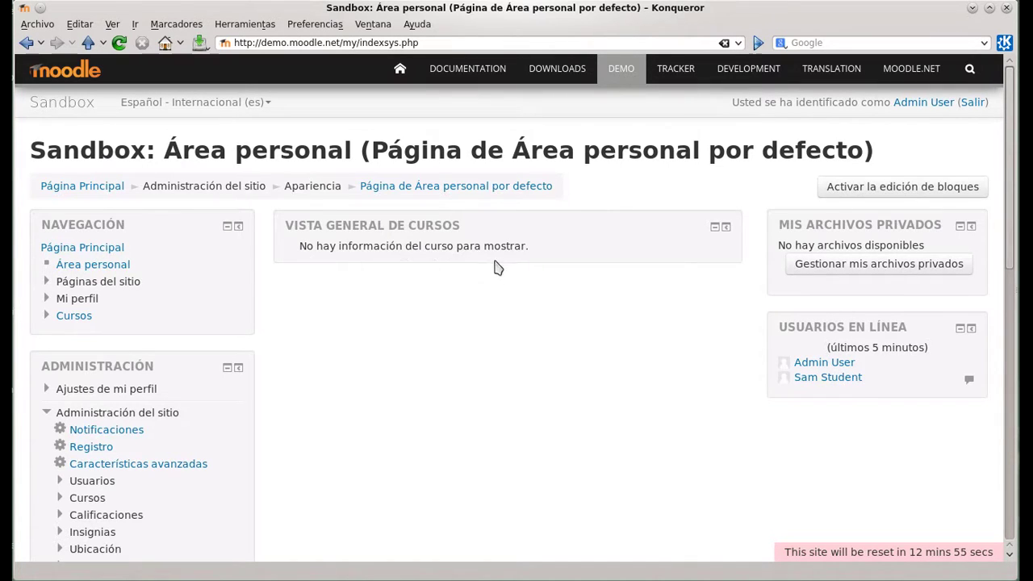
scroll(498, 268, down, 8)
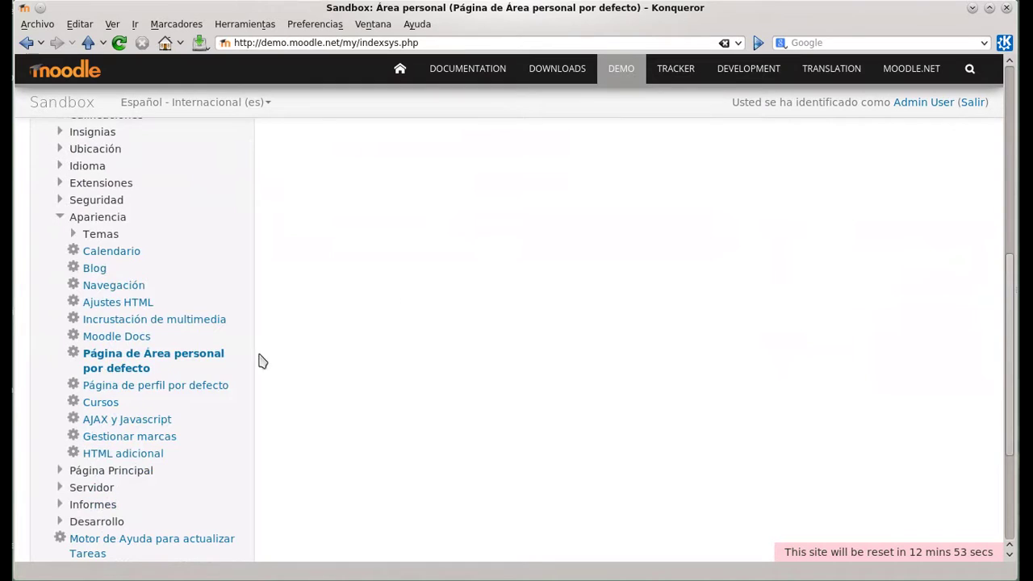
click(214, 393)
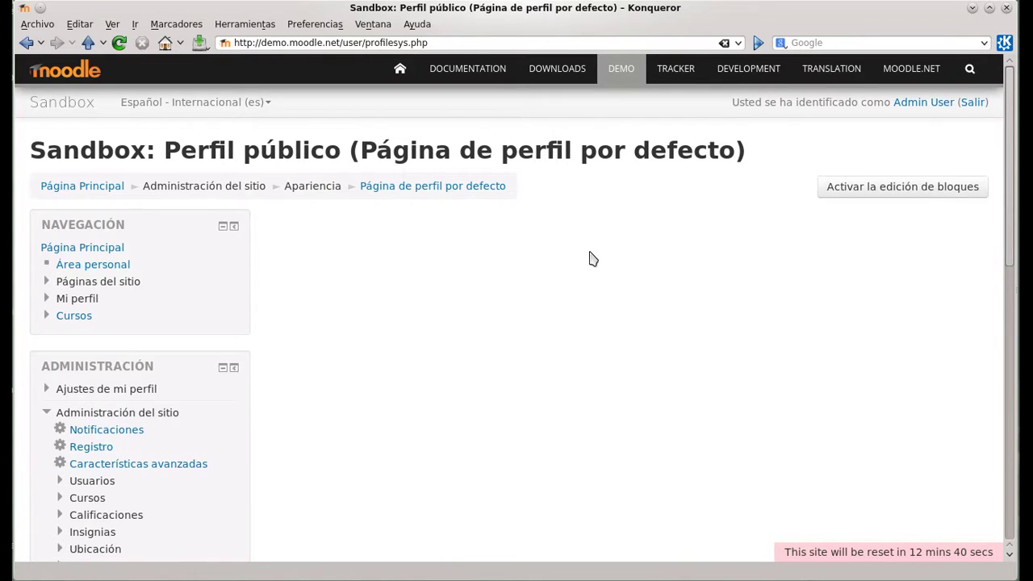
Step: Open the Cursos settings under Apariencia and examine the course manager roles, extended names, courses per page, summary limits and file extensions
scroll(589, 258, down, 8)
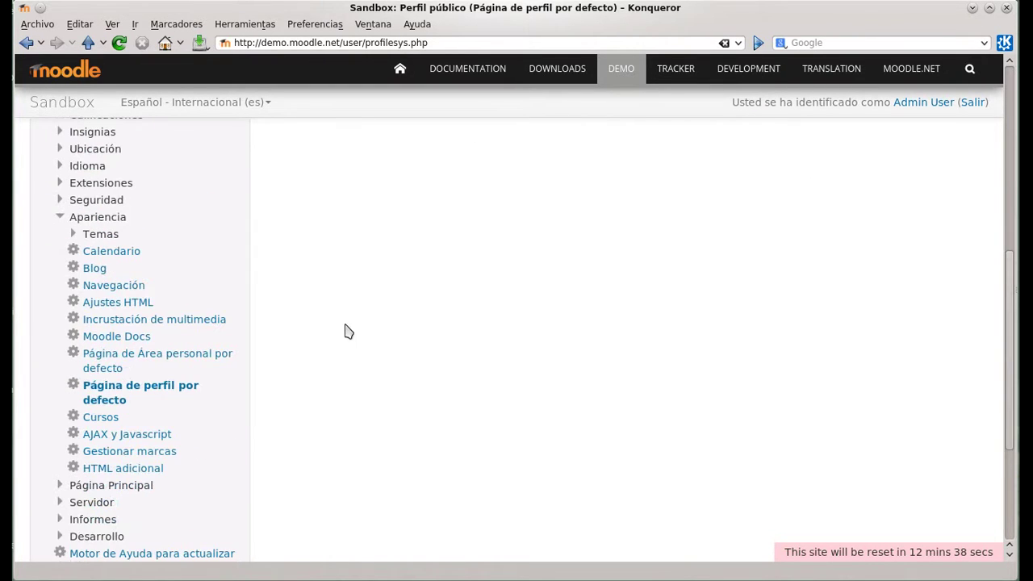
click(100, 418)
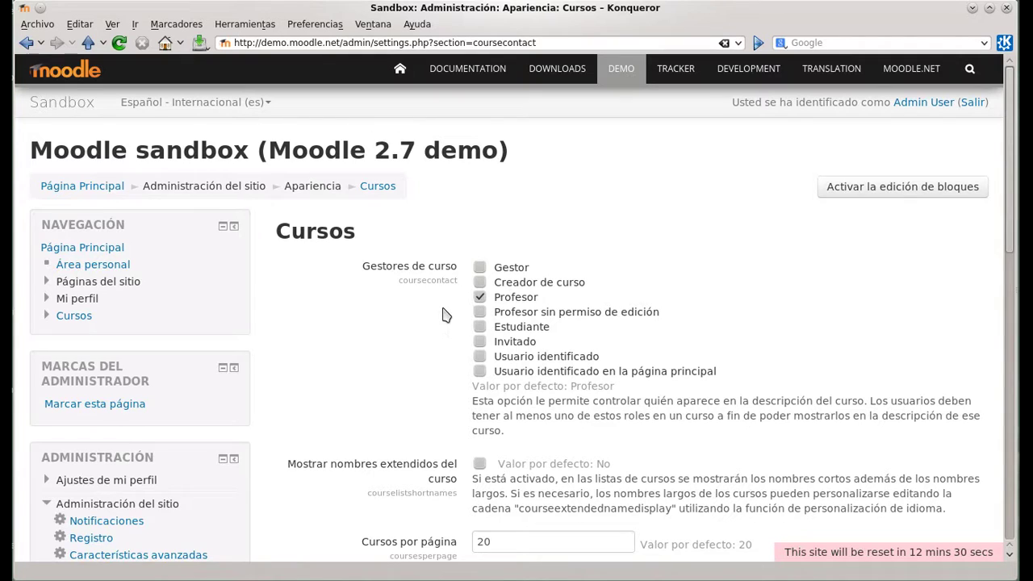
scroll(446, 321, down, 3)
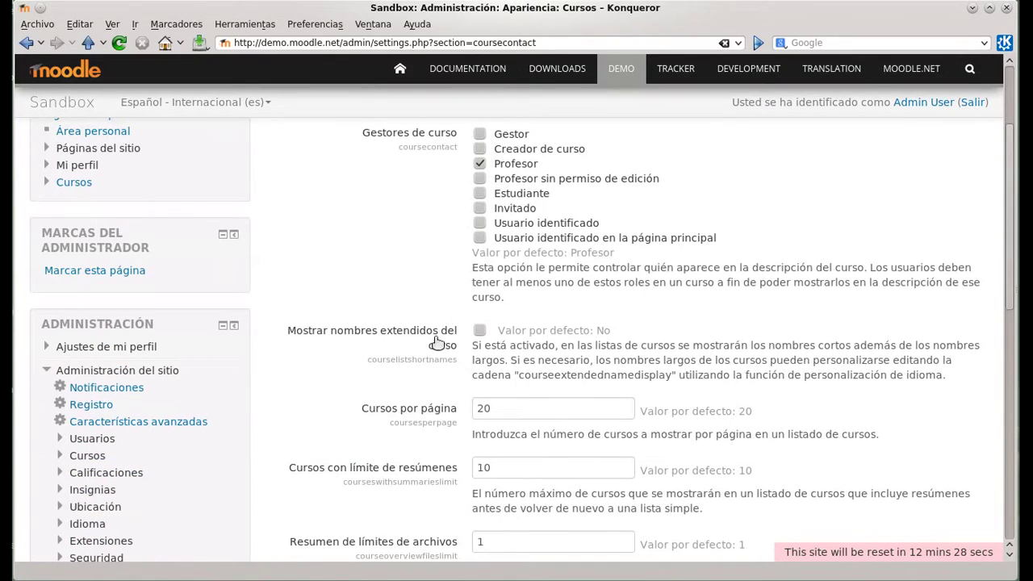
scroll(449, 294, down, 3)
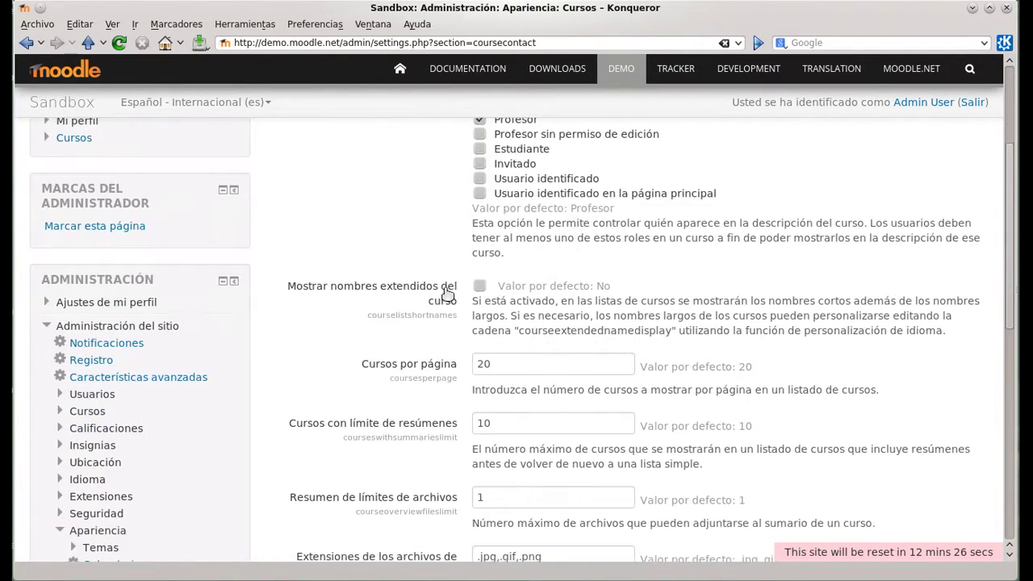
scroll(440, 345, down, 2)
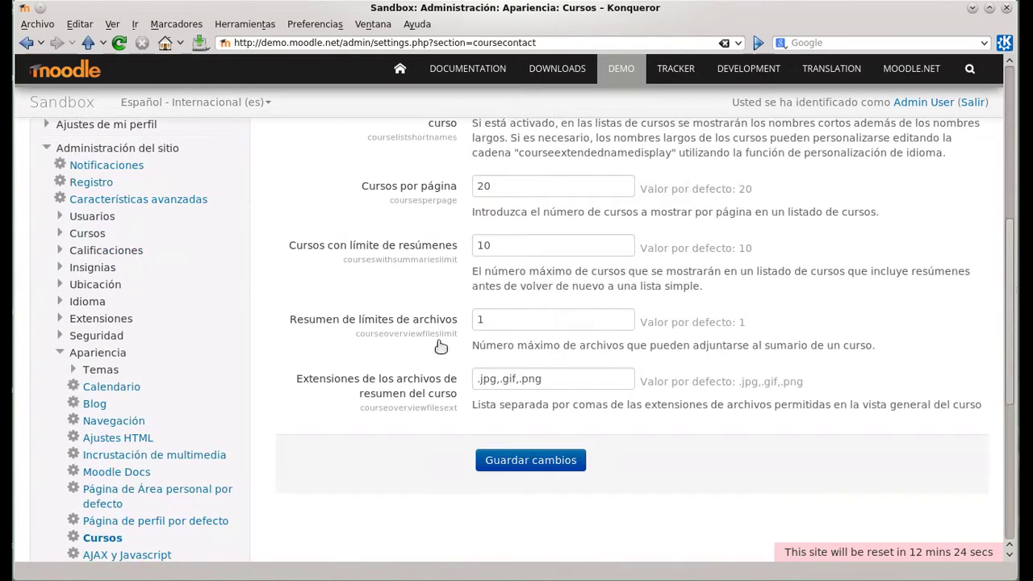